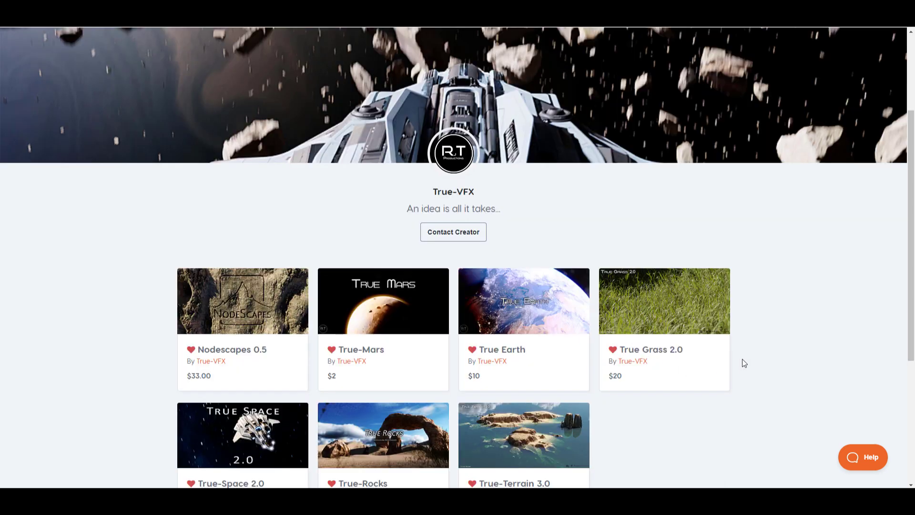
Step: Scroll down True-VFX's creator page to reach the Nodescapes 0.5 product card
scroll(742, 363, "down", 2)
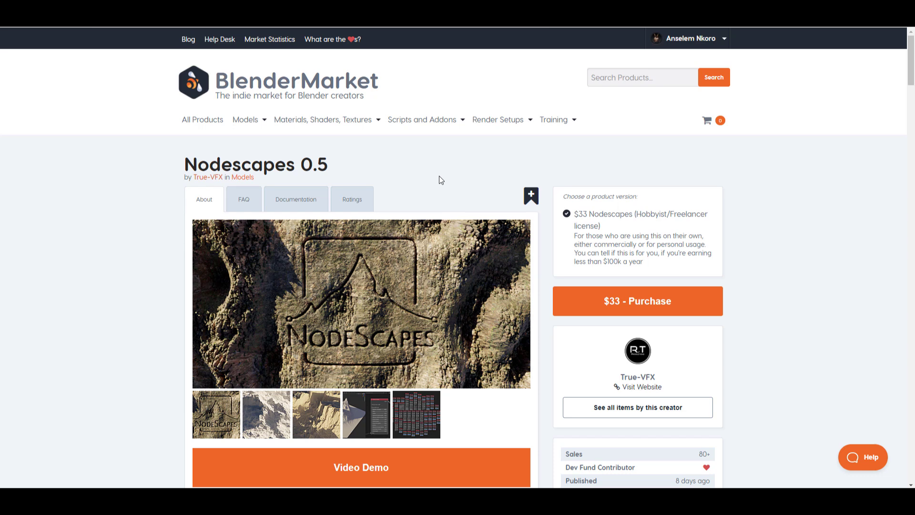
scroll(440, 180, "down", 10)
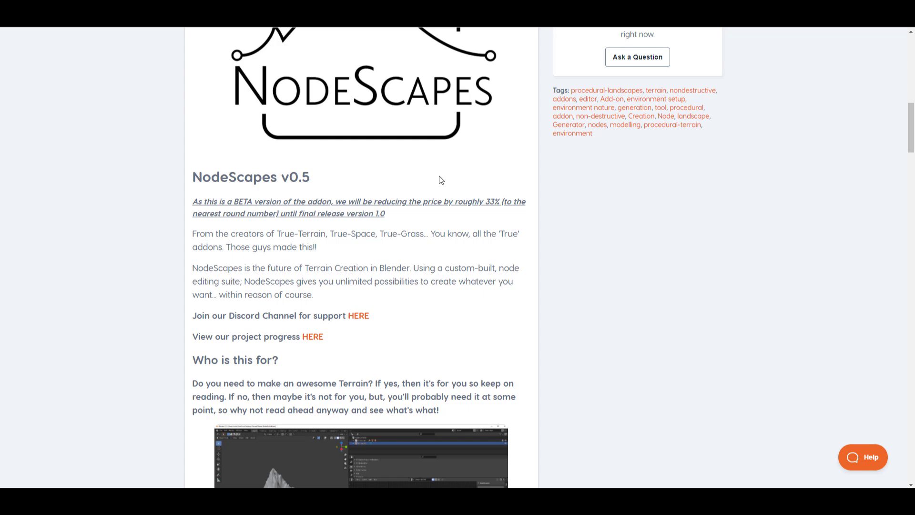
scroll(468, 187, "down", 8)
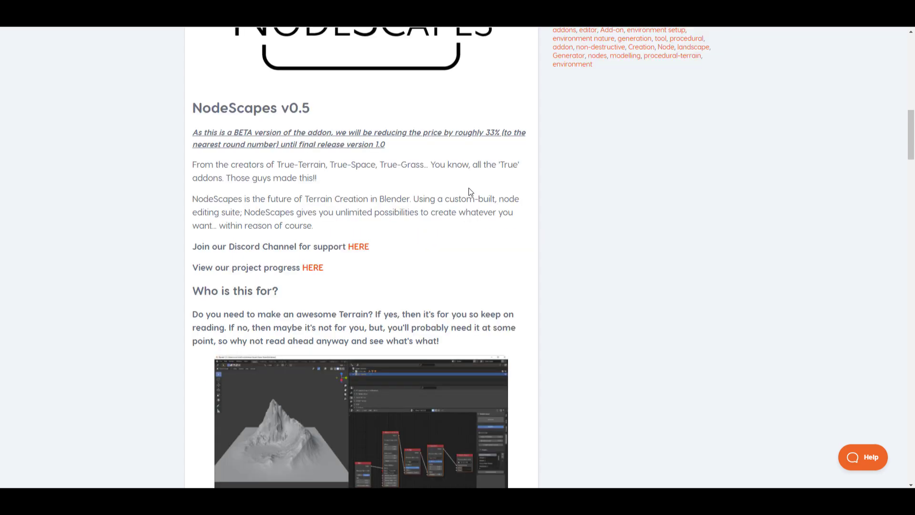
scroll(468, 188, "down", 6)
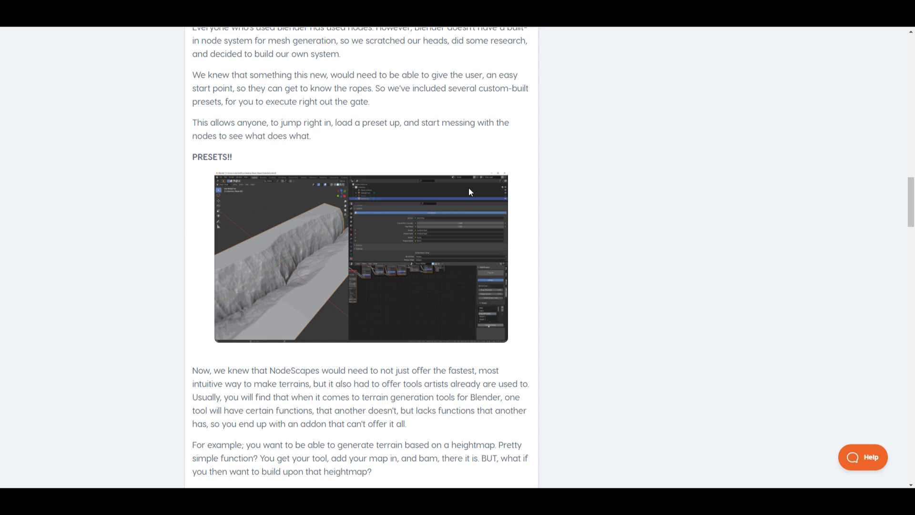
scroll(480, 196, "down", 9)
scroll(479, 197, "down", 6)
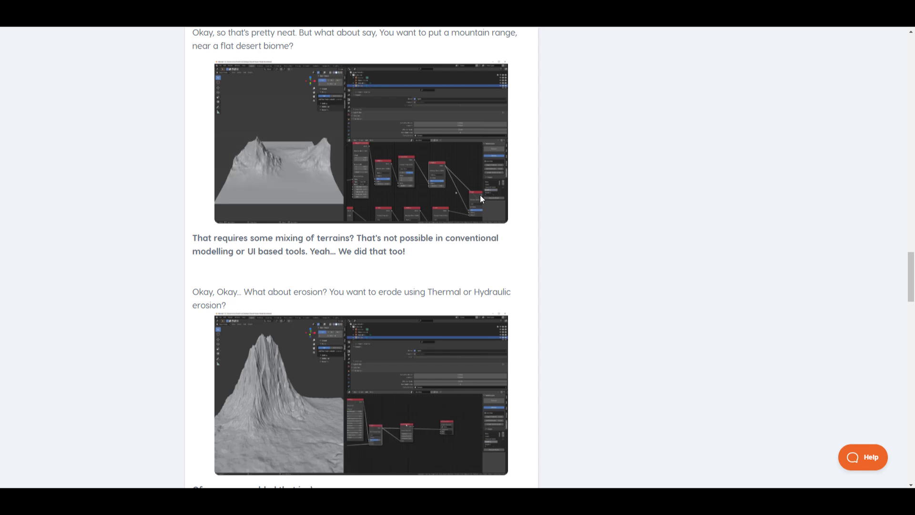
scroll(480, 196, "down", 9)
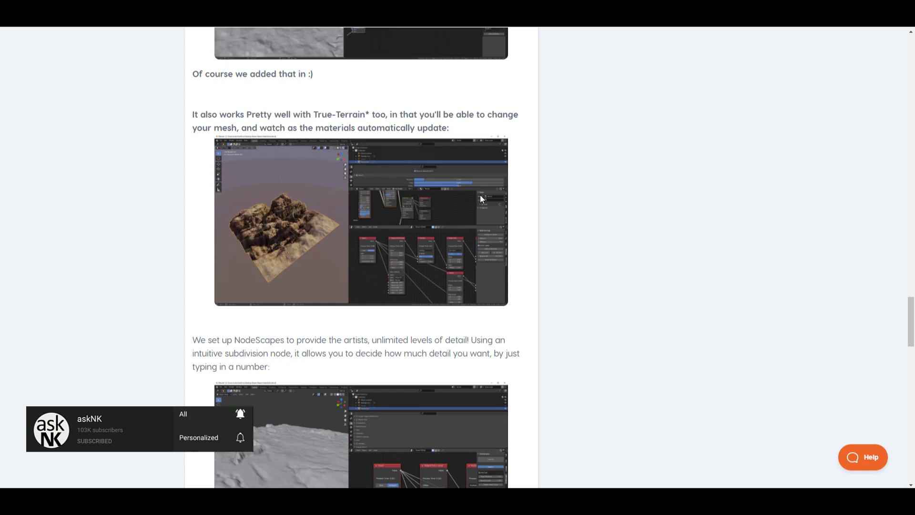
scroll(527, 230, "up", 20)
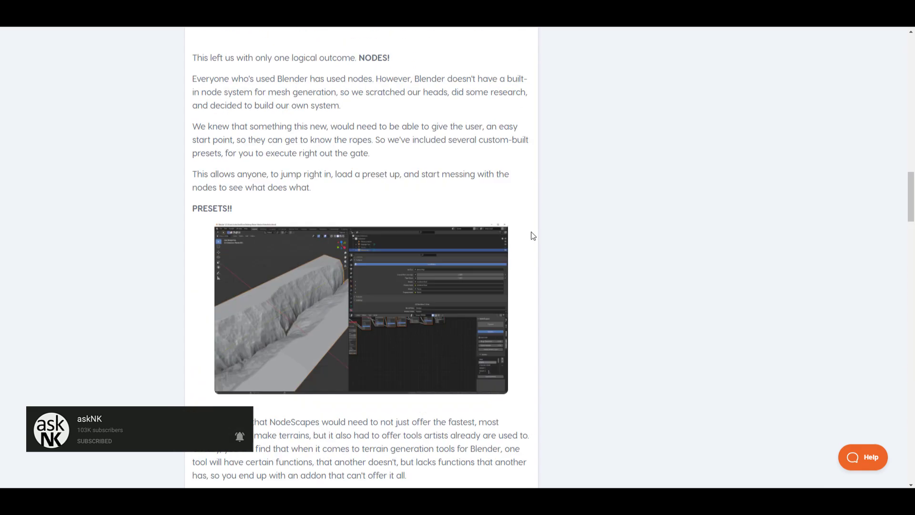
scroll(532, 235, "up", 10)
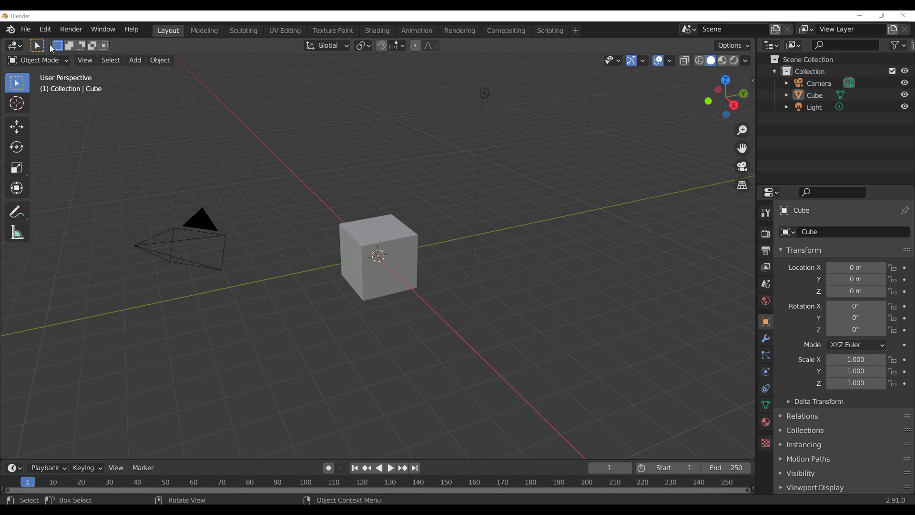
Step: Open and dismiss the editing commands menu, then toggle the transform panel on and off
left_click(45, 29)
left_click(76, 220)
key("n")
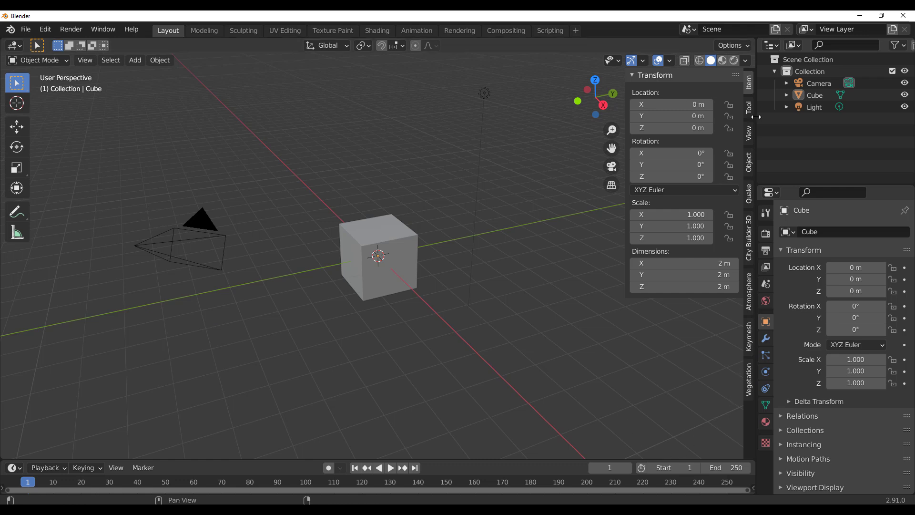
key("n")
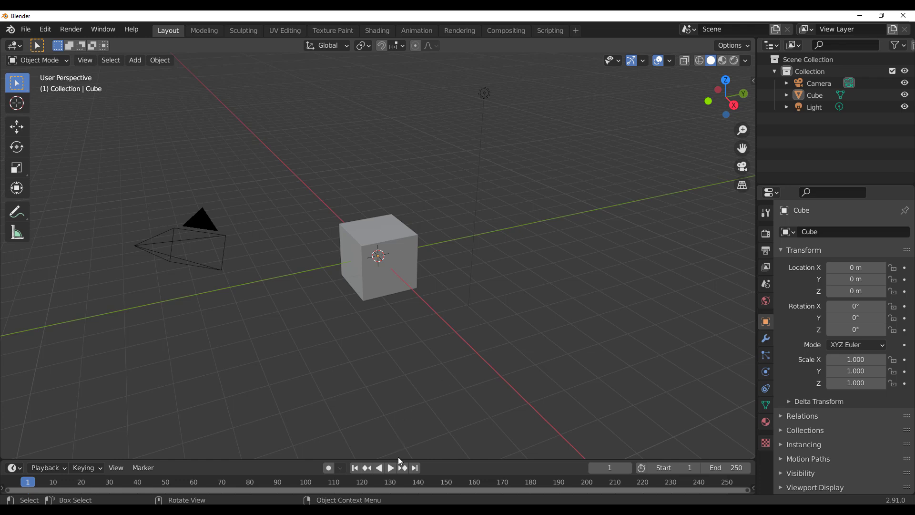
Step: Enlarge the timeline area and turn it into an empty NodeScapes node editor
left_click_drag(400, 459, 435, 274)
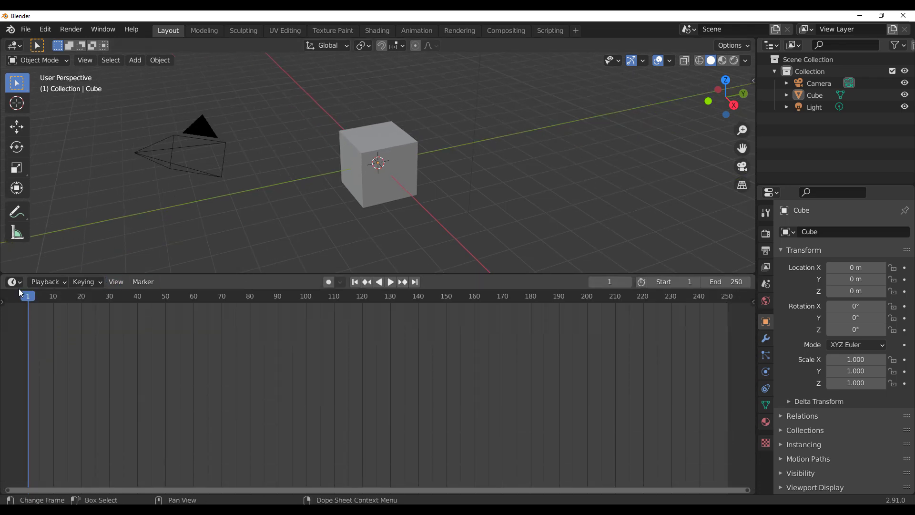
left_click(14, 282)
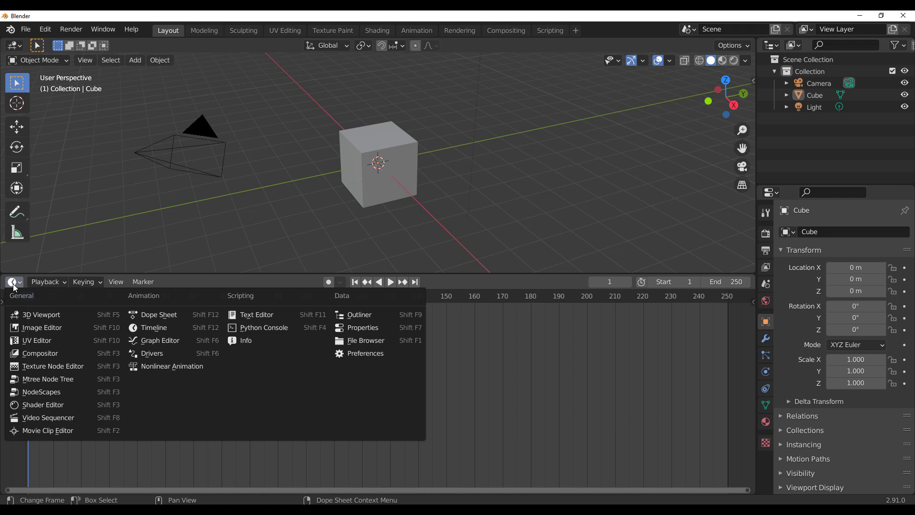
left_click(43, 395)
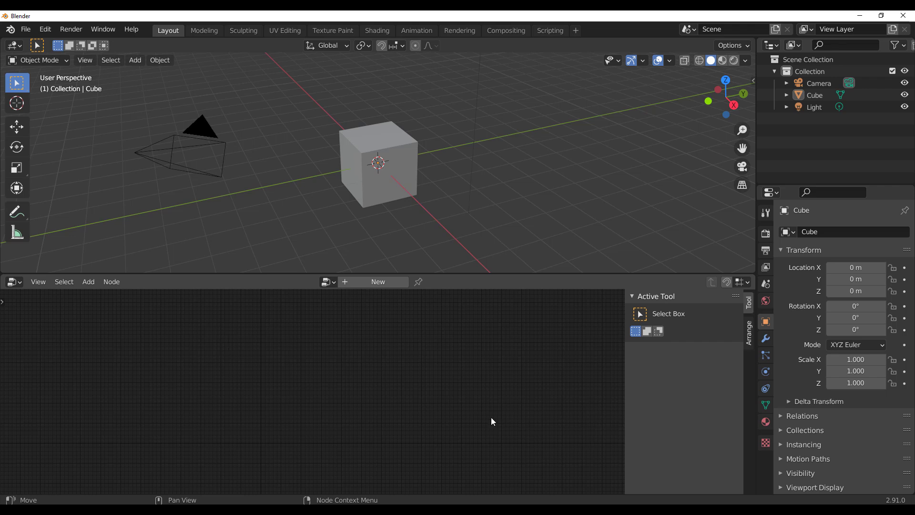
middle_click_drag(325, 387, 357, 394)
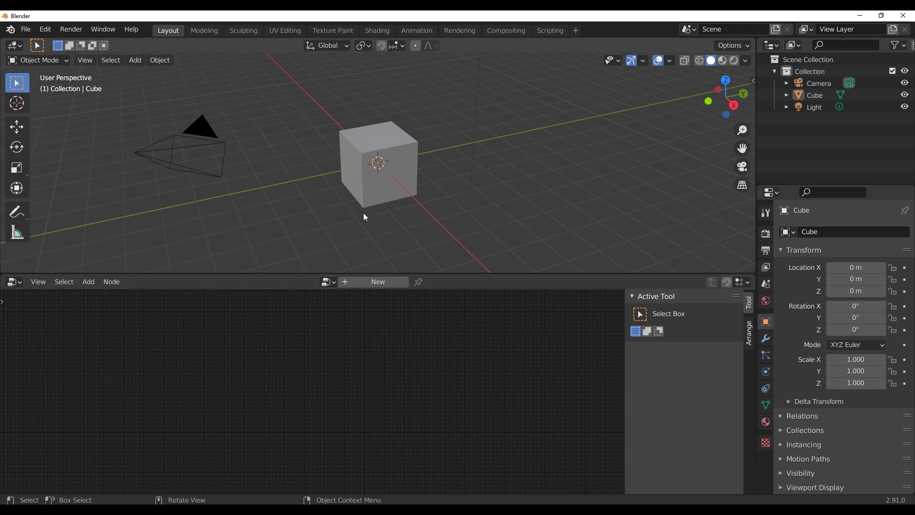
Step: Delete the default cube and create a new NodeScapes node tree
left_click(363, 187)
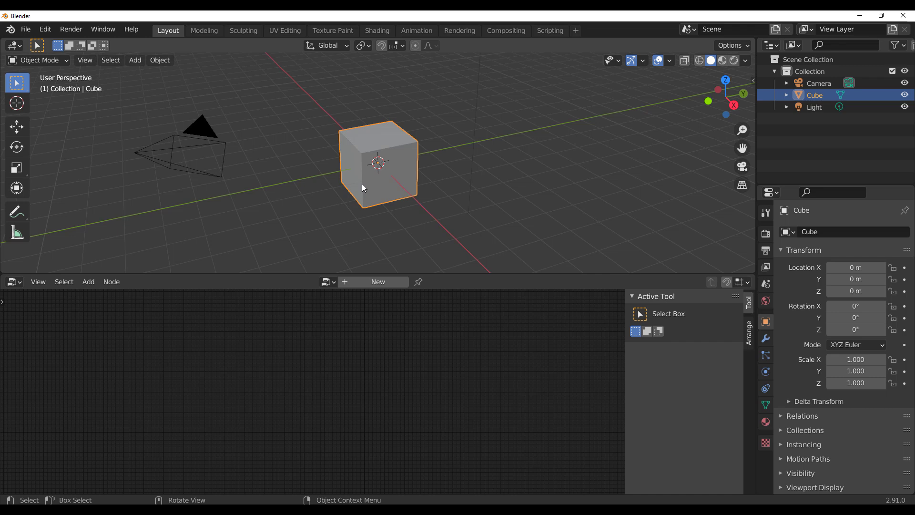
key("Delete")
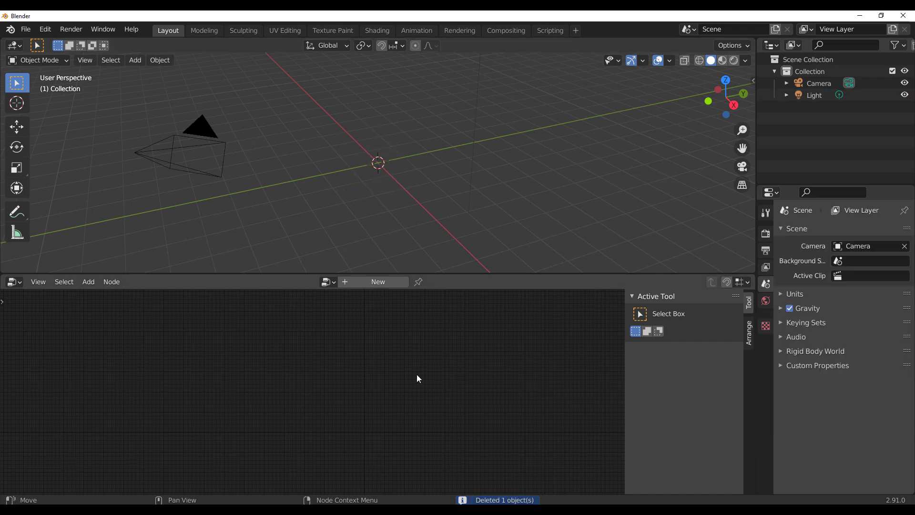
left_click(376, 281)
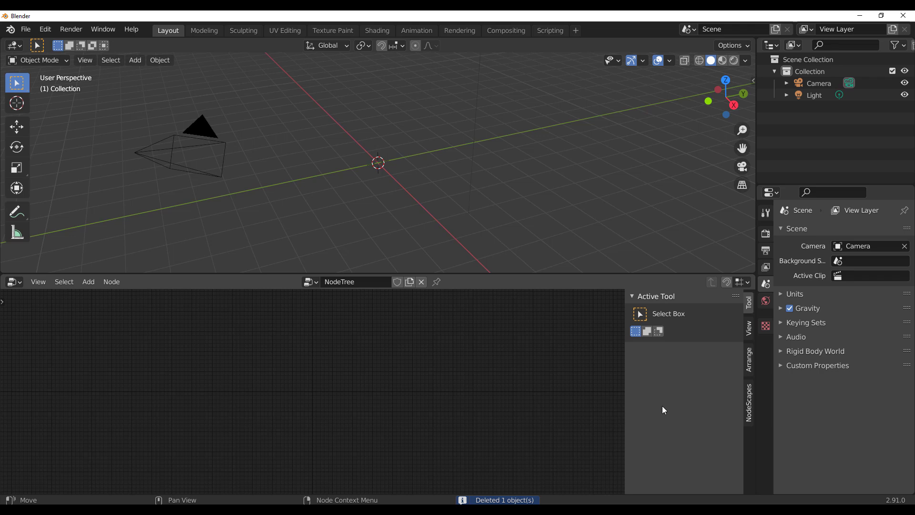
Step: Show the NodeScapes sidebar controls and collapse the Presets section
left_click(748, 401)
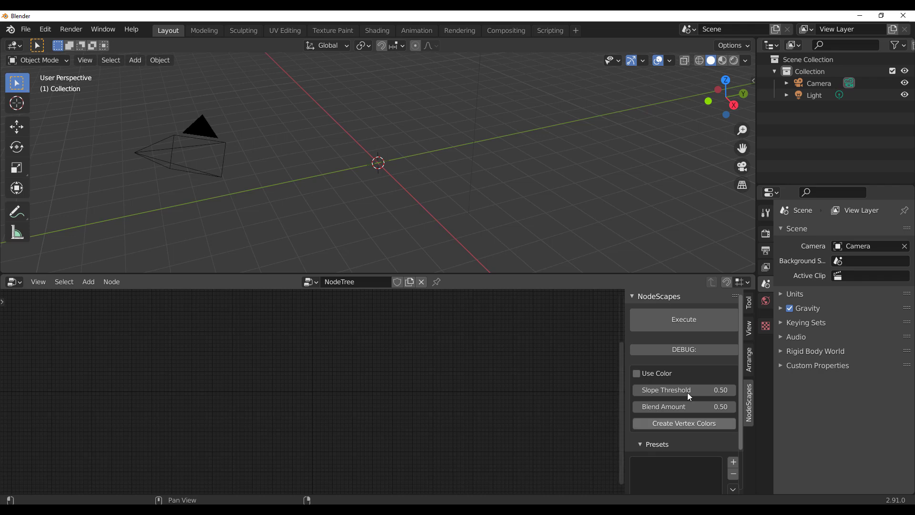
key("n")
key("n")
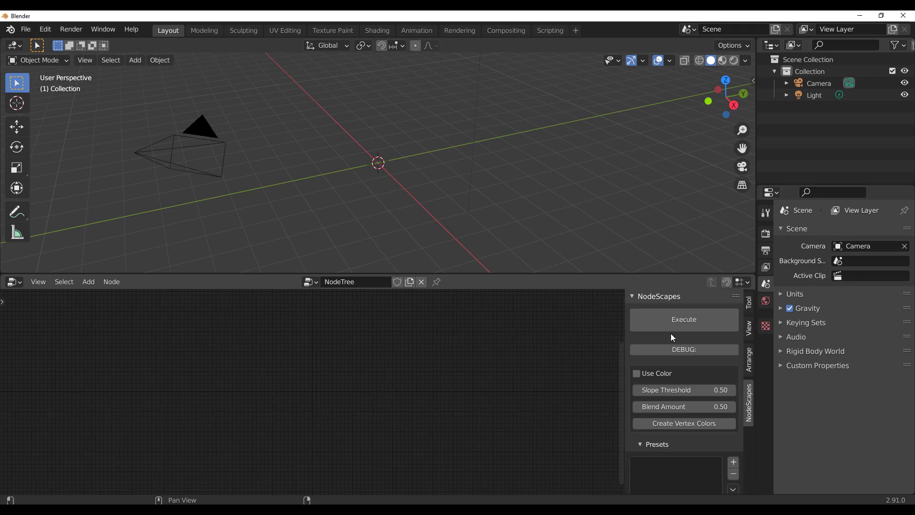
key("n")
key("n")
key("n")
key("n")
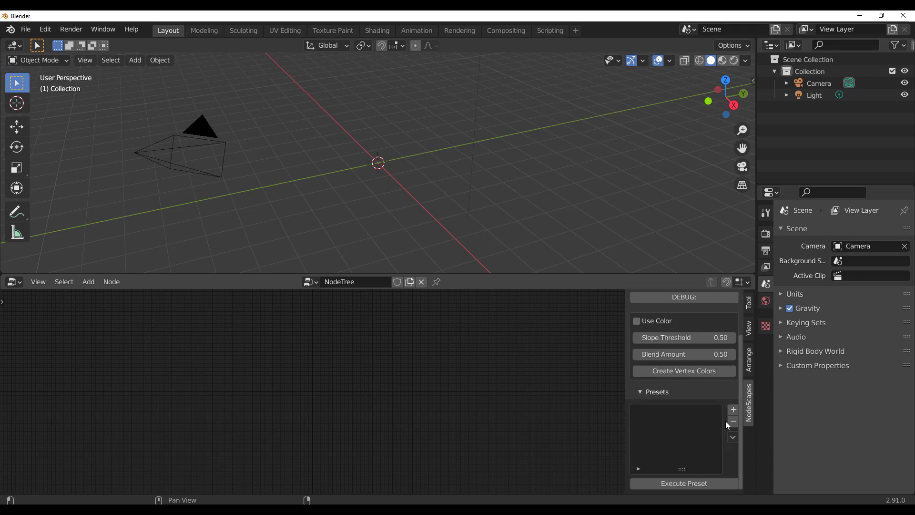
scroll(726, 422, "down", 3)
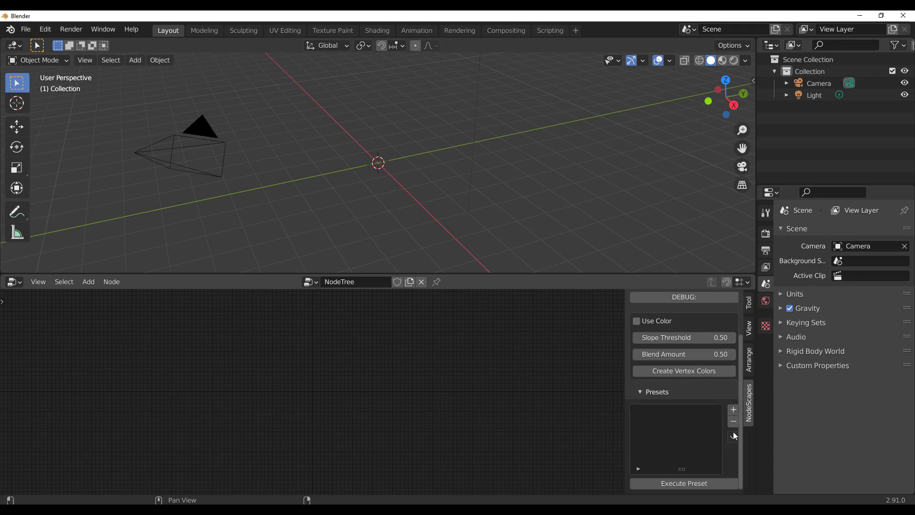
left_click(638, 393)
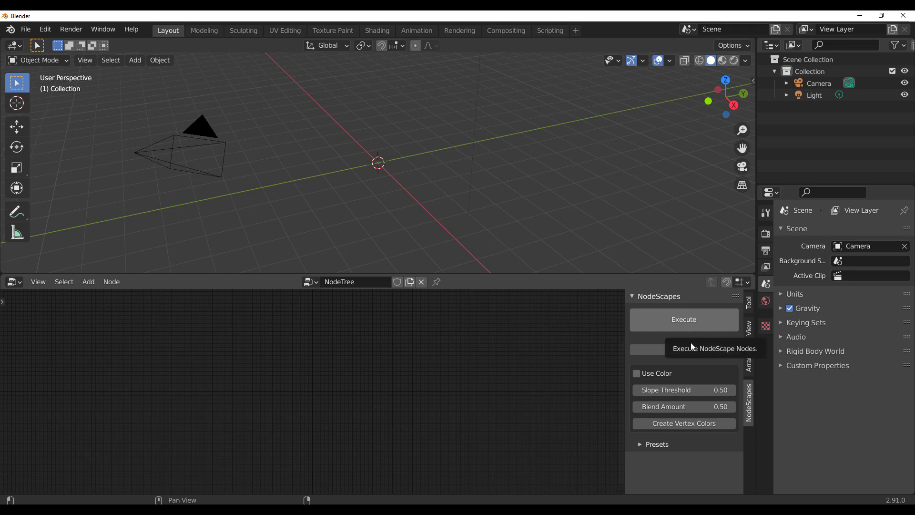
Step: Expand Presets, load the available terrain presets, and select Crack
left_click(641, 445)
scroll(719, 427, "down", 3)
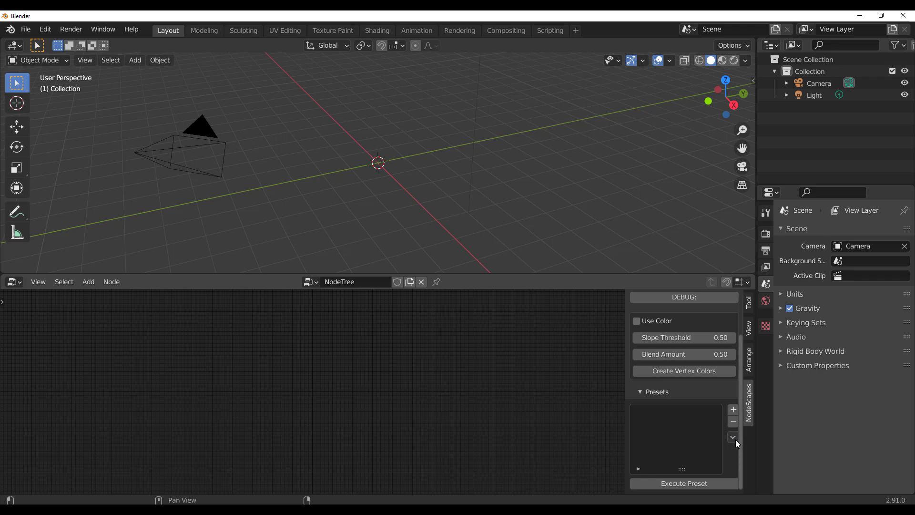
left_click(733, 438)
left_click(742, 451)
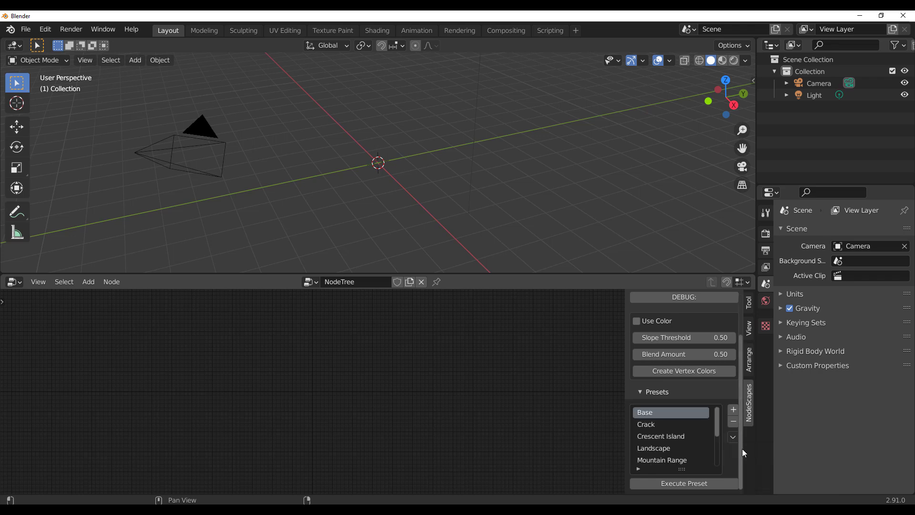
scroll(684, 431, "down", 5)
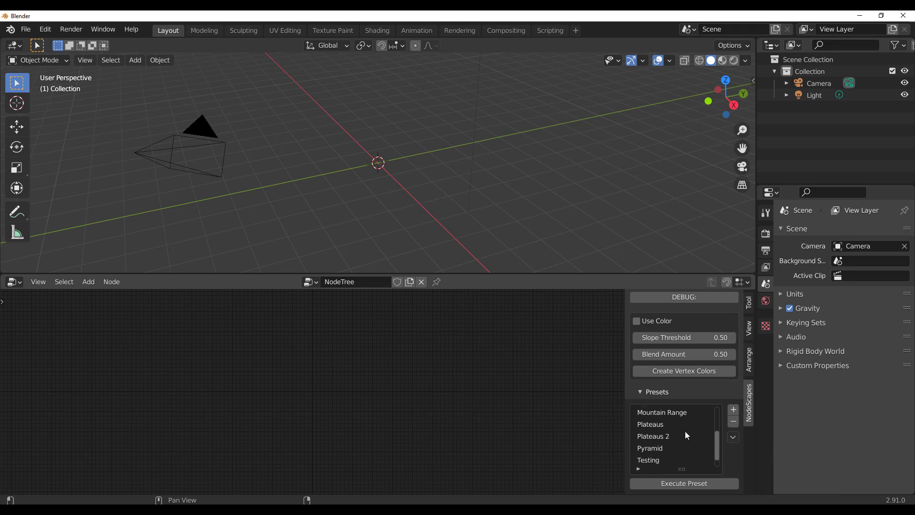
scroll(685, 437, "up", 3)
scroll(686, 441, "up", 2)
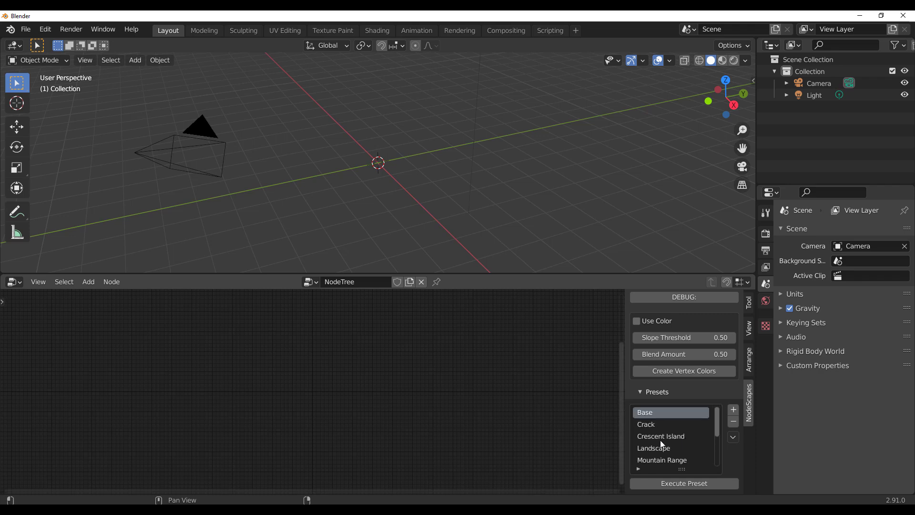
left_click(662, 427)
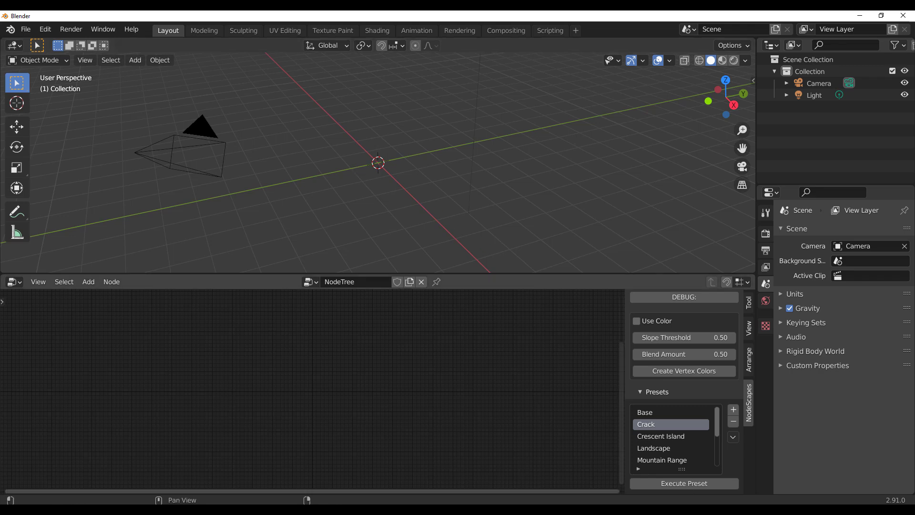
Step: Generate the Crack terrain and nudge the Marble node's Offset X value
left_click(691, 485)
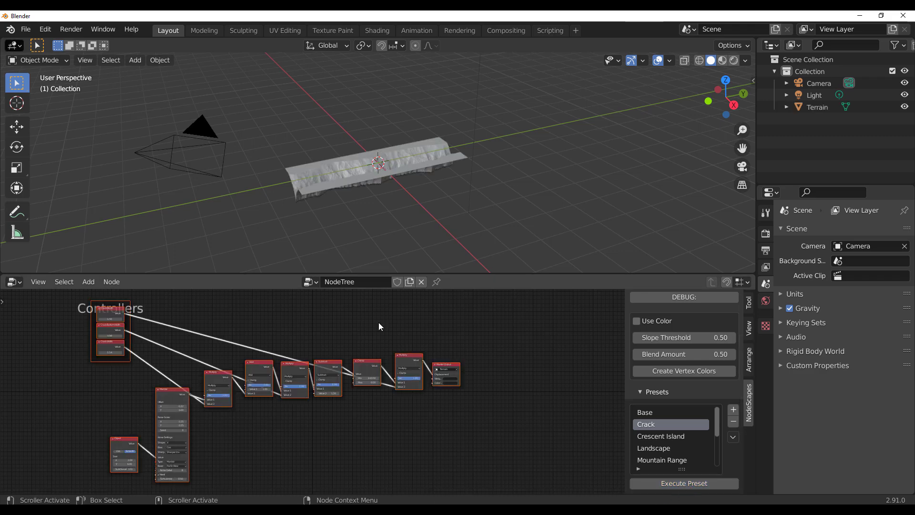
scroll(390, 165, "up", 5)
middle_click_drag(336, 213, 434, 153)
scroll(434, 155, "up", 5)
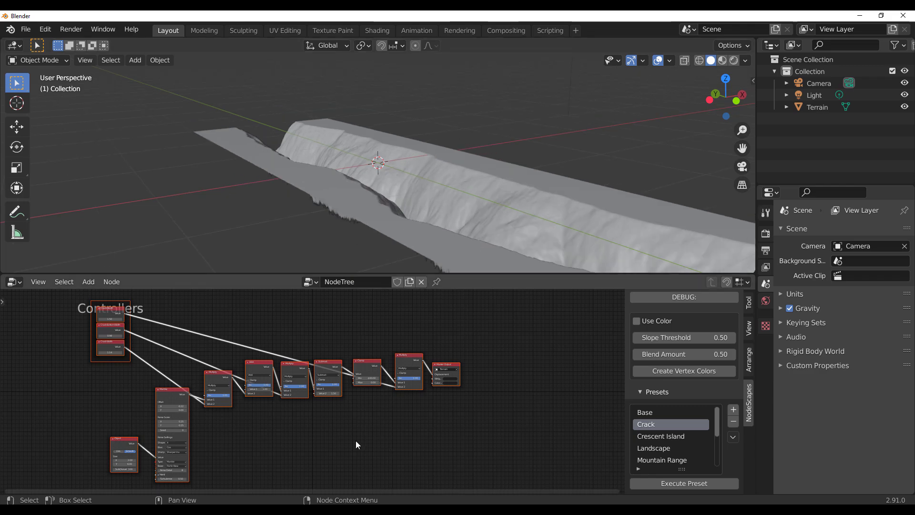
middle_click_drag(139, 418, 264, 391)
scroll(298, 384, "up", 4)
scroll(305, 382, "up", 2)
middle_click_drag(345, 404, 372, 421)
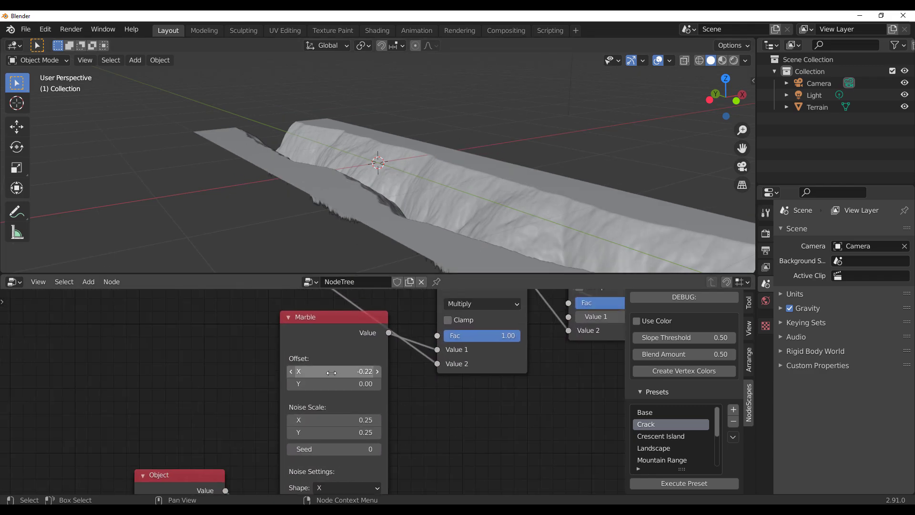
mouse_move(334, 371)
left_mouse_down()
mouse_move(362, 371)
mouse_move(316, 371)
left_mouse_up()
Step: Set the Object node's SubD Level to 50
scroll(213, 411, "down", 2)
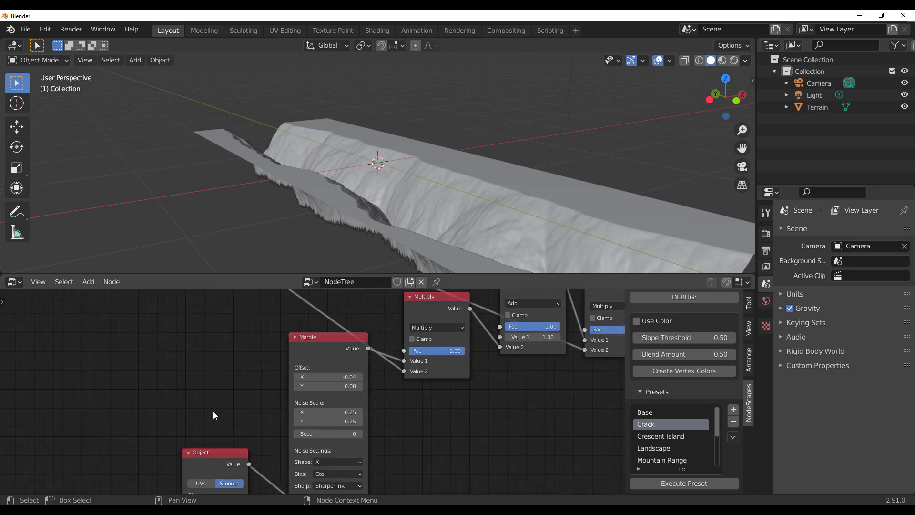
middle_click_drag(222, 434, 260, 354)
scroll(284, 433, "up", 6)
middle_click_drag(294, 429, 325, 364)
left_click(274, 413)
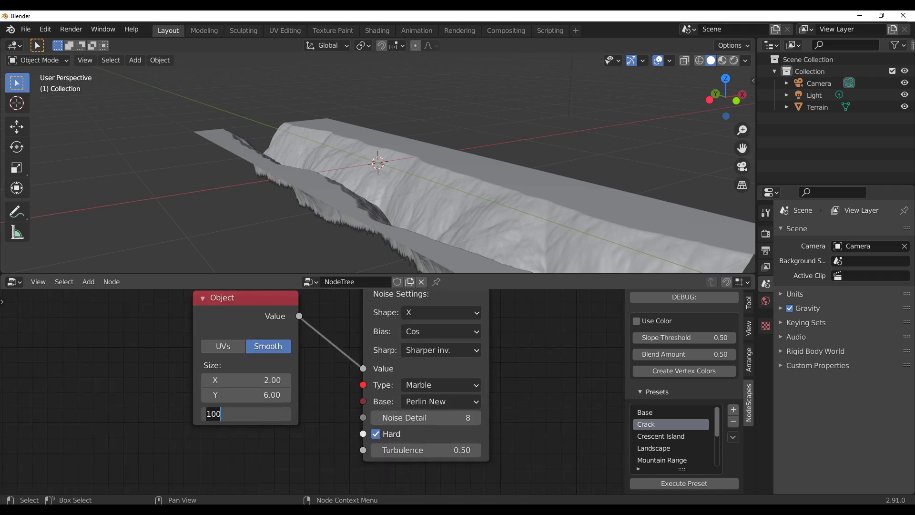
type("50")
key("Return")
Step: Adjust the Marble Offset X to -0.22 to reshape the terrain
scroll(515, 360, "down", 1)
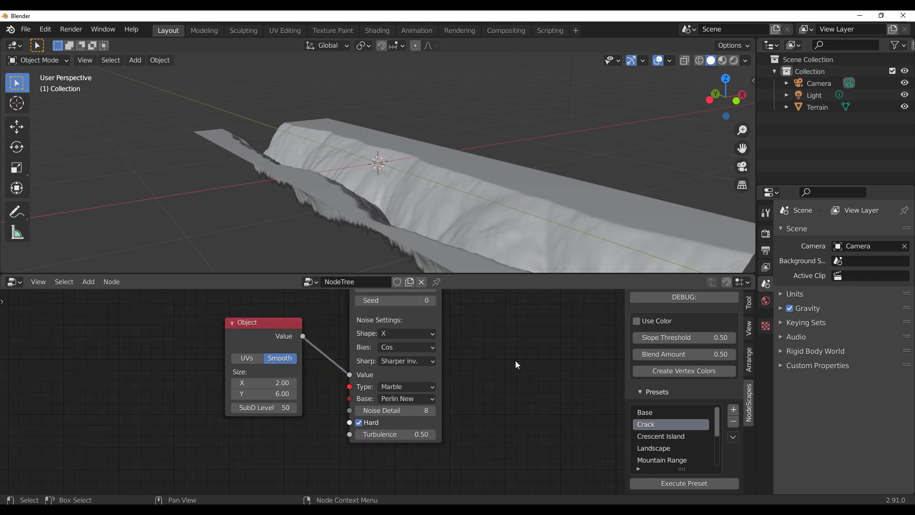
scroll(481, 395, "up", 1)
scroll(482, 395, "up", 1)
middle_click_drag(468, 356, 462, 441)
mouse_move(400, 347)
left_mouse_down()
mouse_move(364, 345)
mouse_move(441, 360)
mouse_move(330, 360)
mouse_move(390, 360)
left_mouse_up()
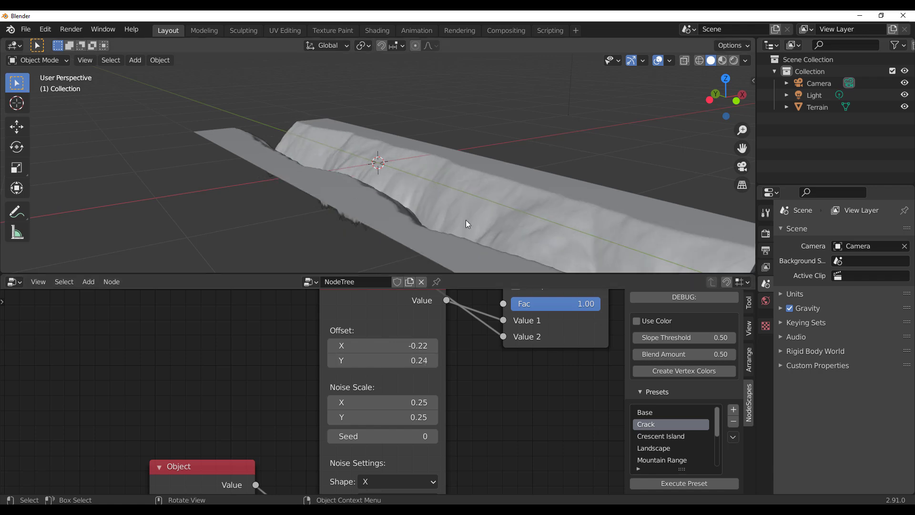
Step: Raise the Crack terrain's Marble Offset Y to 0.24
middle_click_drag(465, 219, 420, 234)
scroll(541, 371, "down", 6)
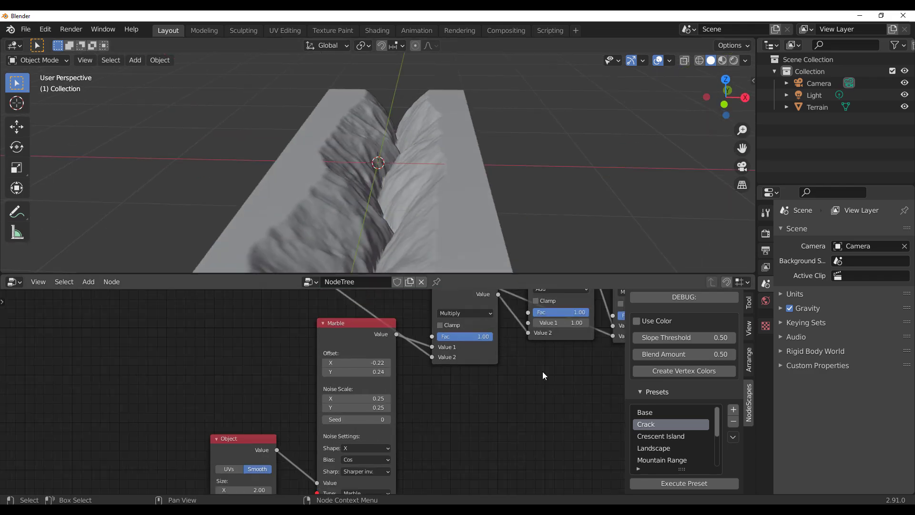
scroll(541, 371, "down", 6)
scroll(587, 409, "up", 3)
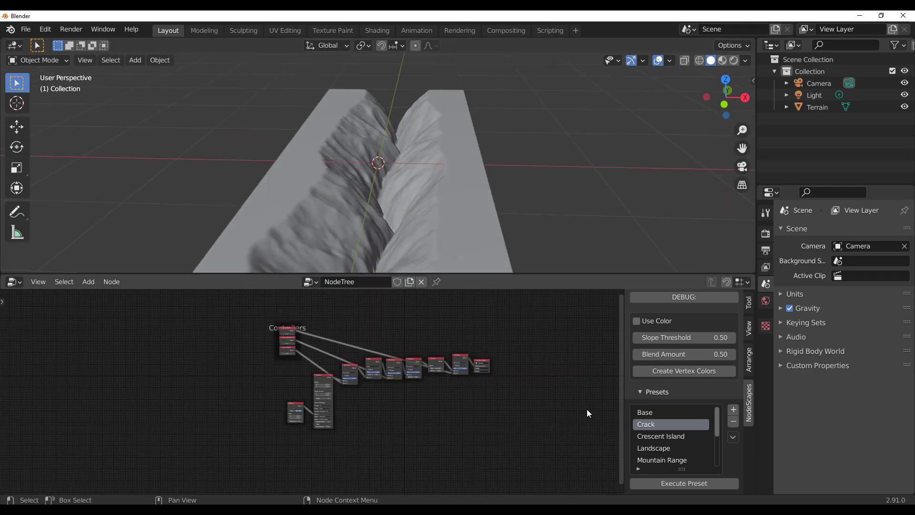
Step: Generate a new terrain from the Crescent Island preset and view it from above
left_click(662, 439)
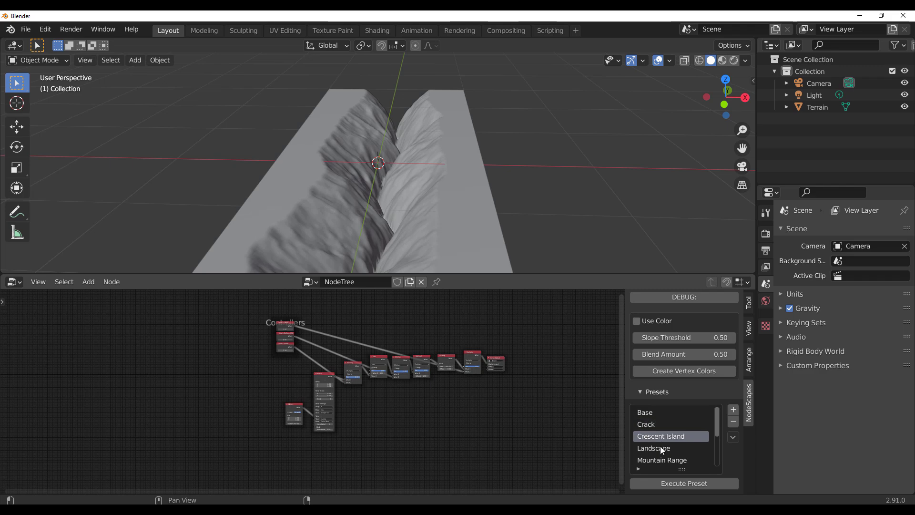
left_click(674, 485)
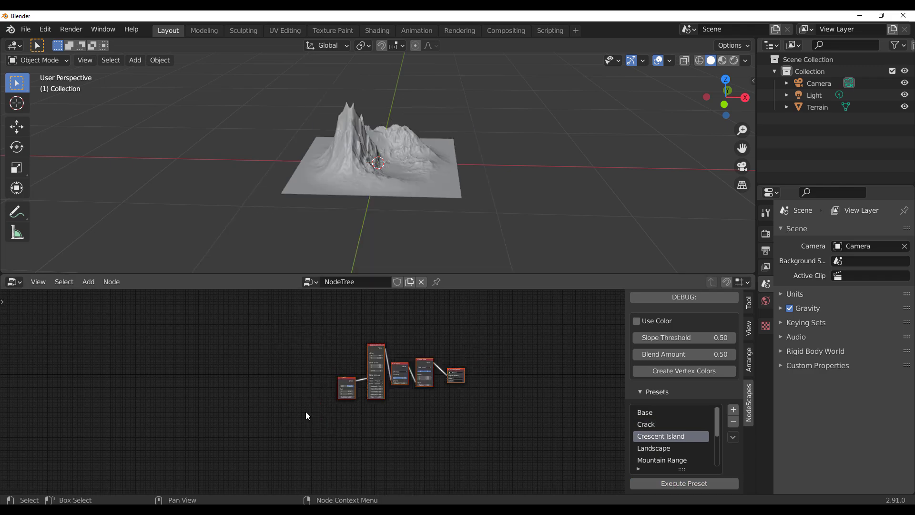
scroll(305, 172, "up", 5)
middle_click_drag(305, 173, 359, 178)
scroll(359, 178, "down", 5)
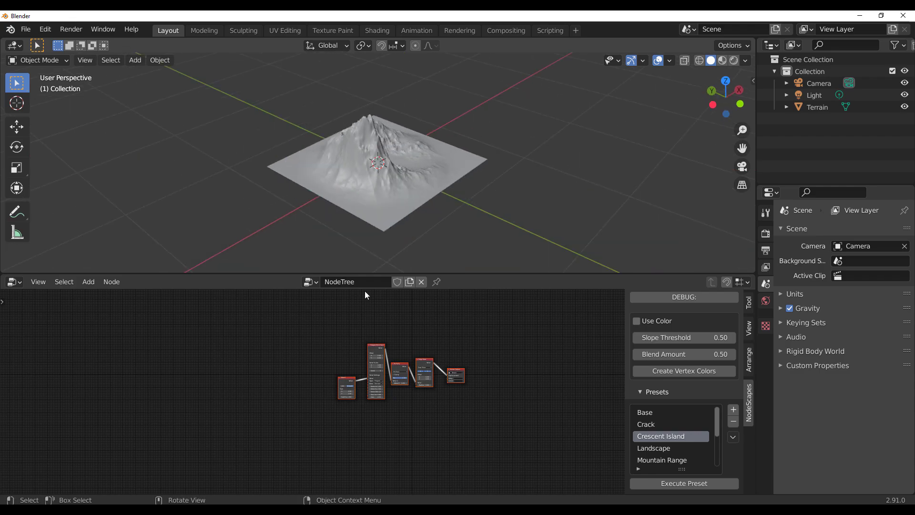
scroll(370, 343, "up", 5)
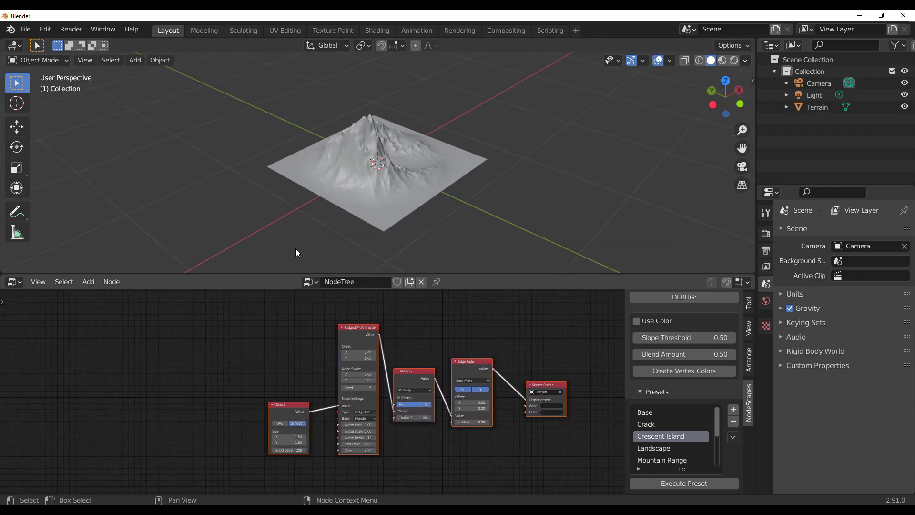
middle_click_drag(293, 193, 355, 234)
Step: Orbit down to a low, close view of the island's mountains
scroll(353, 233, "up", 7)
scroll(387, 194, "down", 5)
middle_click_drag(374, 195, 215, 158)
scroll(310, 177, "up", 6)
middle_click_drag(314, 177, 371, 175)
scroll(371, 176, "down", 6)
scroll(419, 170, "up", 4)
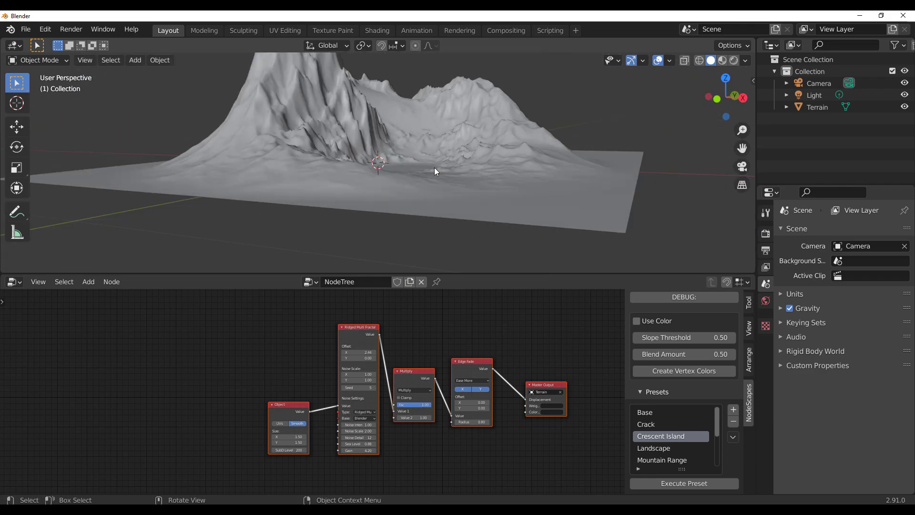
middle_click_drag(435, 171, 394, 256)
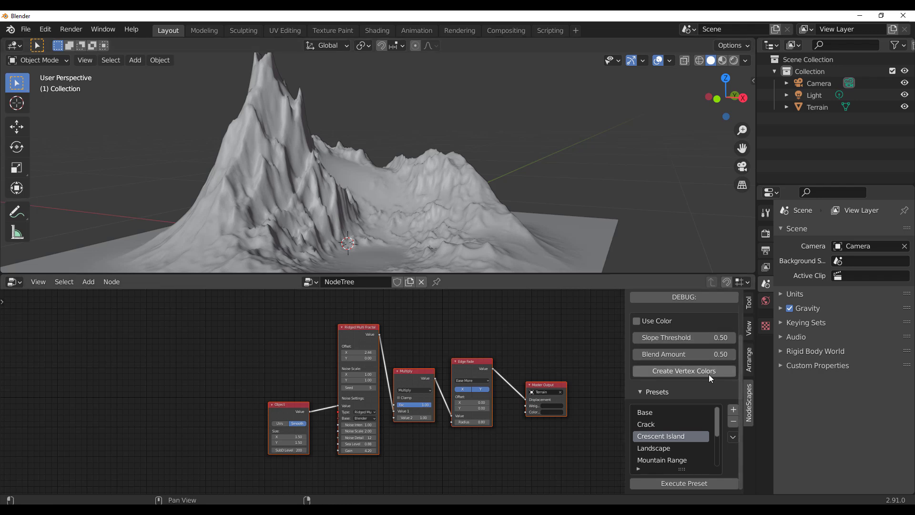
Step: Turn on Use Color, create the terrain's vertex colours, and bring up Viewport Shading
left_click(640, 326)
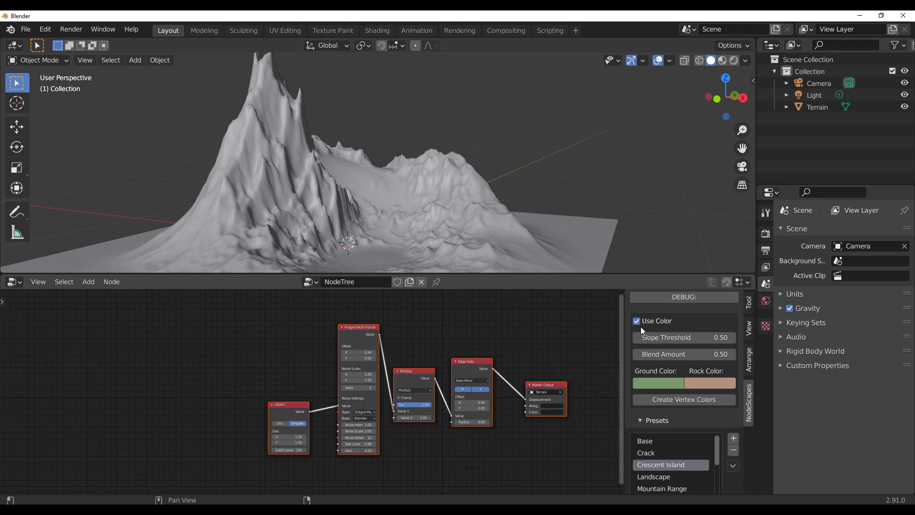
left_click(659, 401)
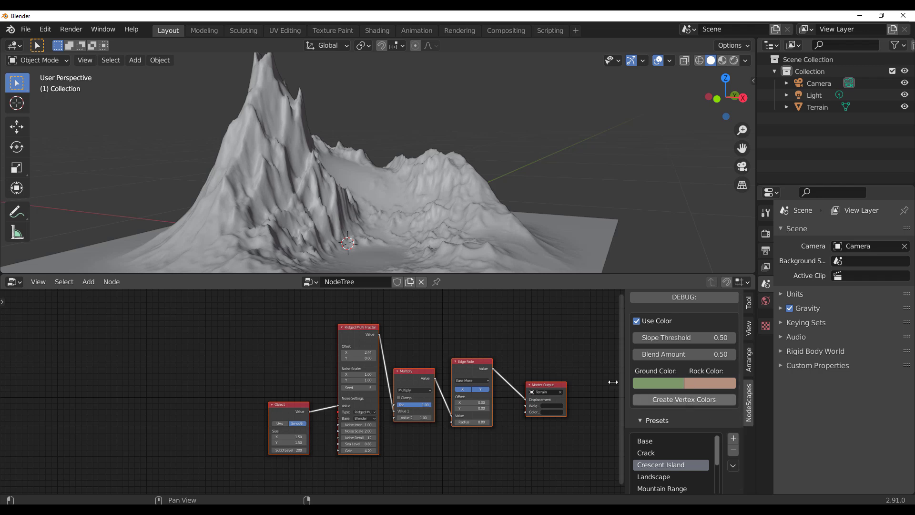
middle_click_drag(496, 143, 420, 215)
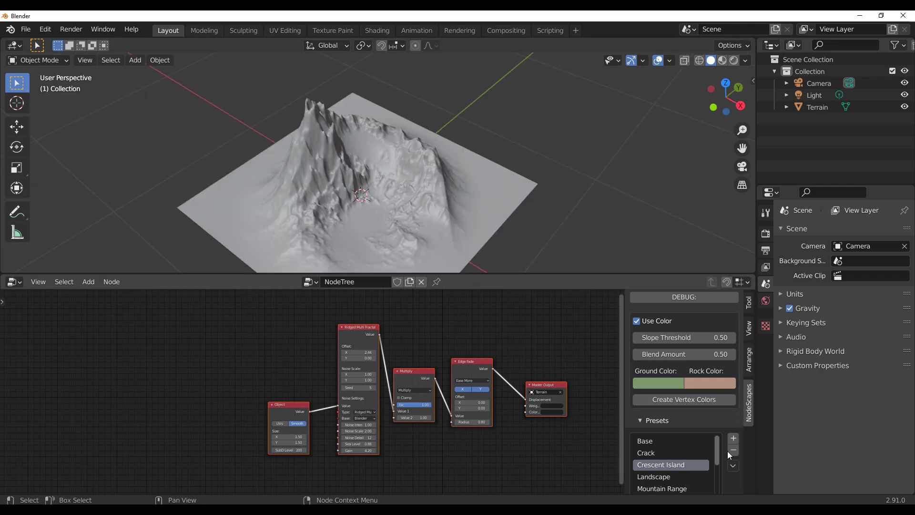
left_click(694, 399)
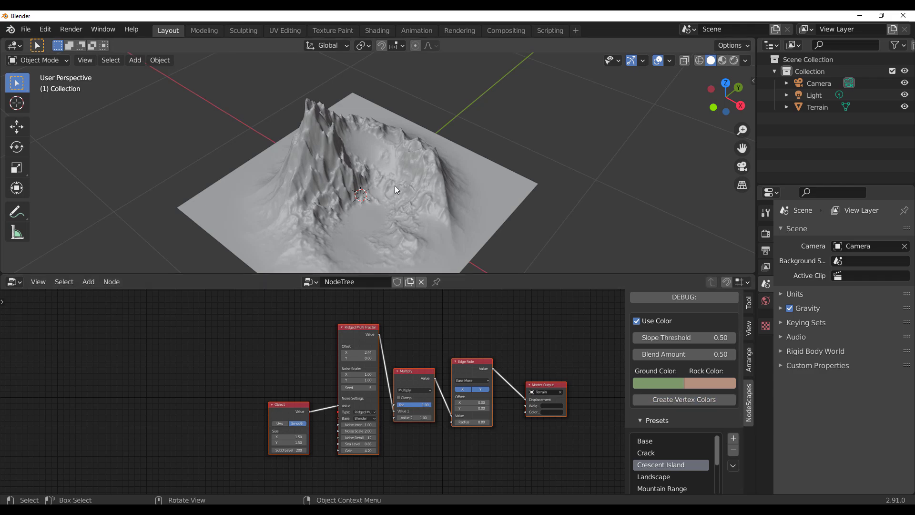
middle_click_drag(395, 186, 397, 139)
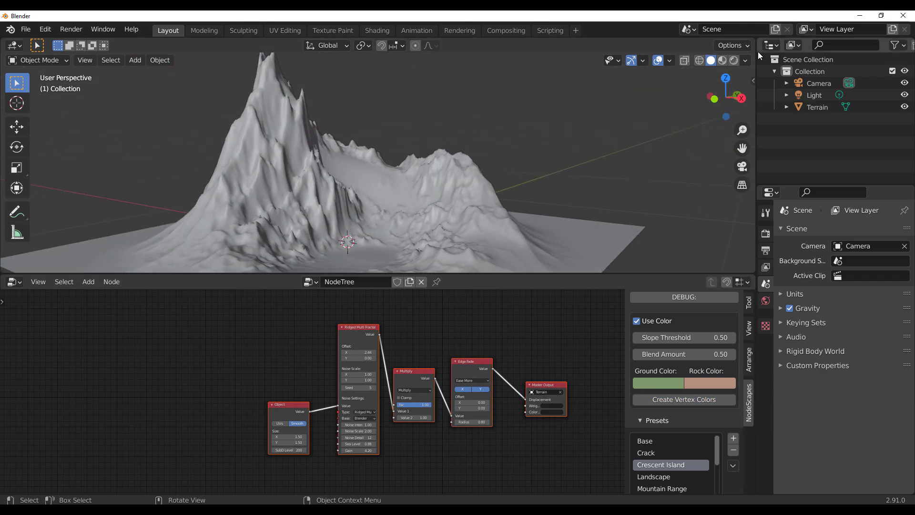
left_click(746, 61)
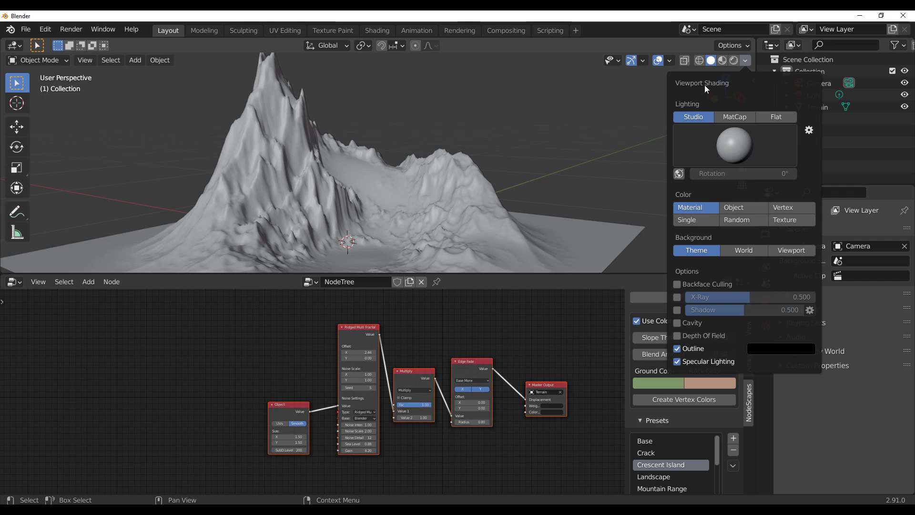
Step: Show vertex colours, change the Rock Color to blue, then switch Use Color off
left_click(791, 208)
mouse_move(333, 200)
middle_mouse_down()
mouse_move(277, 240)
mouse_move(265, 231)
mouse_move(503, 204)
mouse_move(443, 176)
mouse_move(448, 208)
mouse_move(334, 206)
middle_mouse_up()
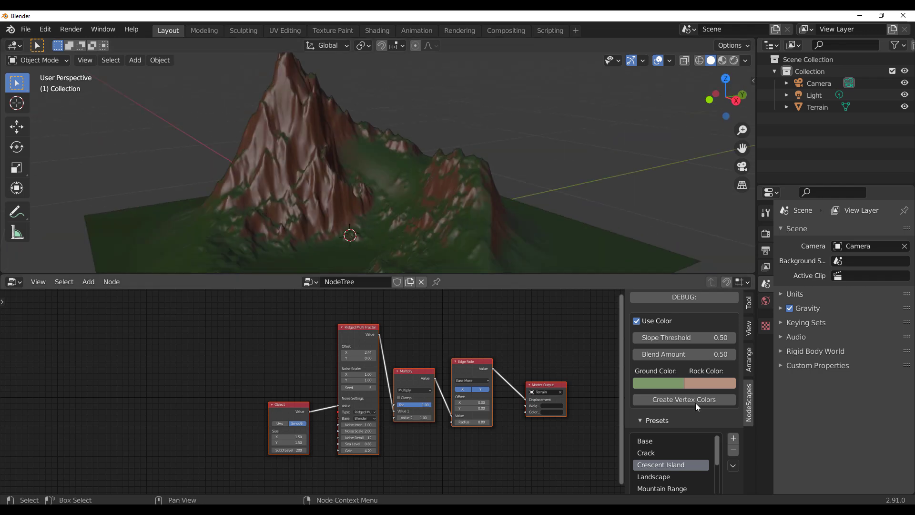
left_click(695, 384)
left_click_drag(733, 278, 734, 256)
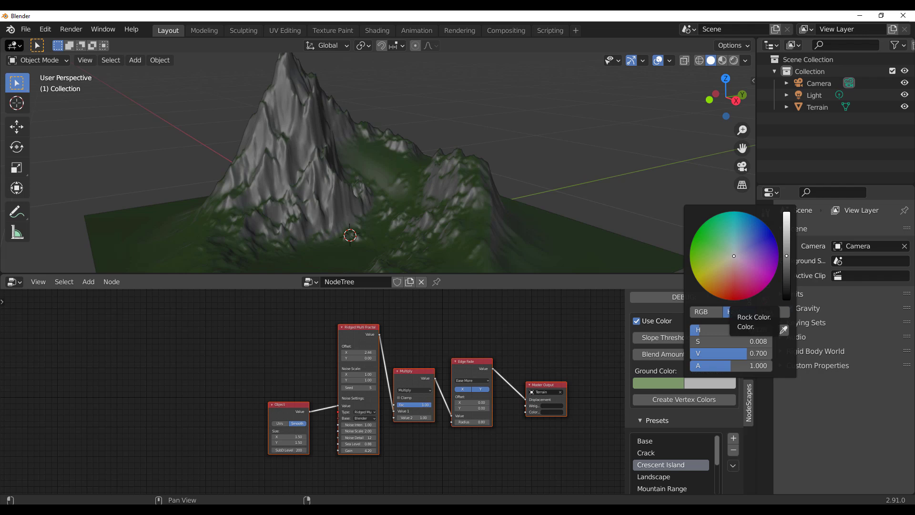
left_click(745, 226)
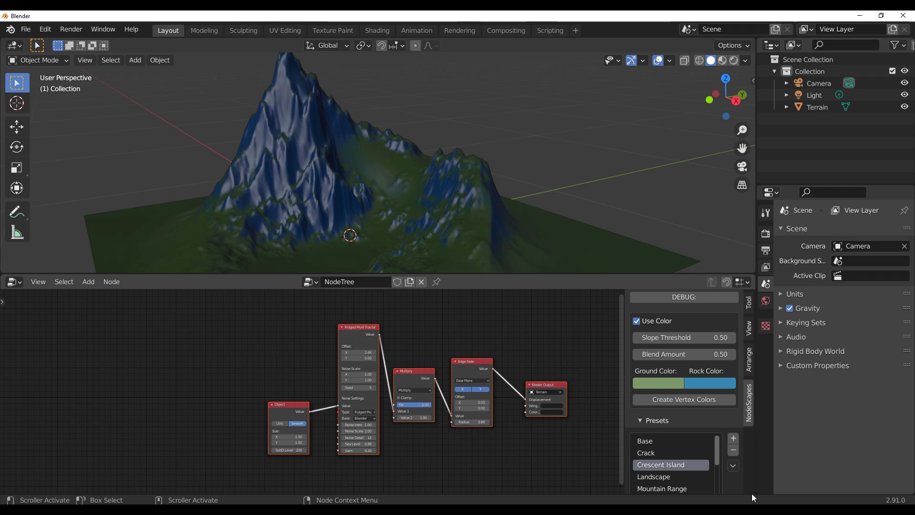
left_click(637, 321)
Step: Switch the viewport shading colour back to Material
middle_click_drag(322, 61, 413, 169)
scroll(419, 165, "down", 5)
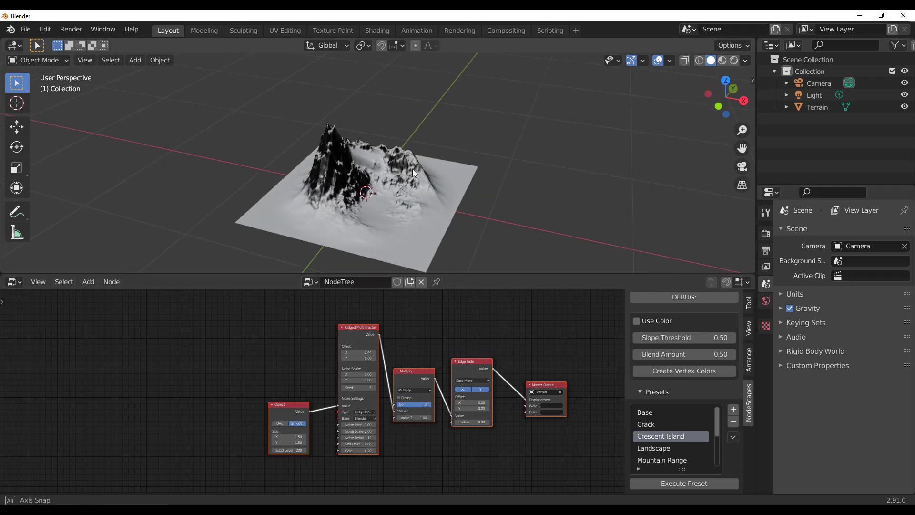
scroll(413, 168, "up", 3)
left_click(746, 60)
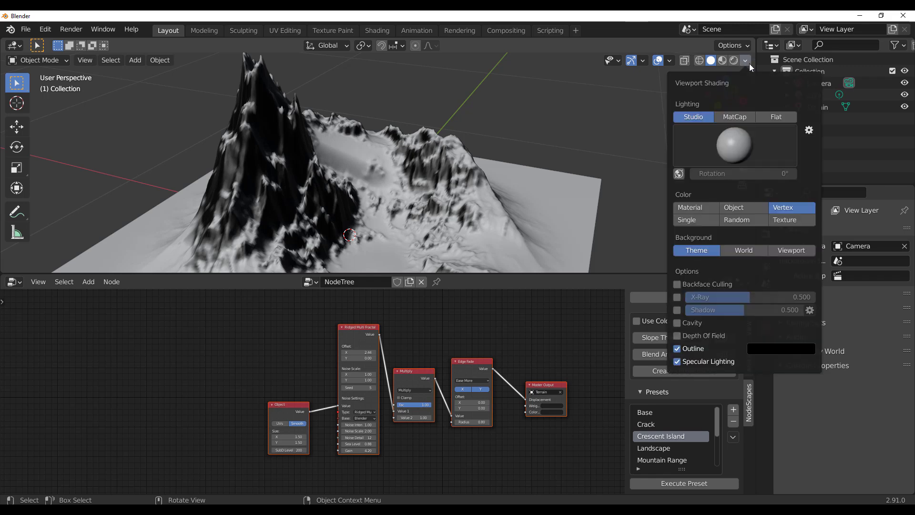
left_click(708, 205)
Step: Select Base in the NodeScapes Presets list
scroll(453, 419, "down", 3)
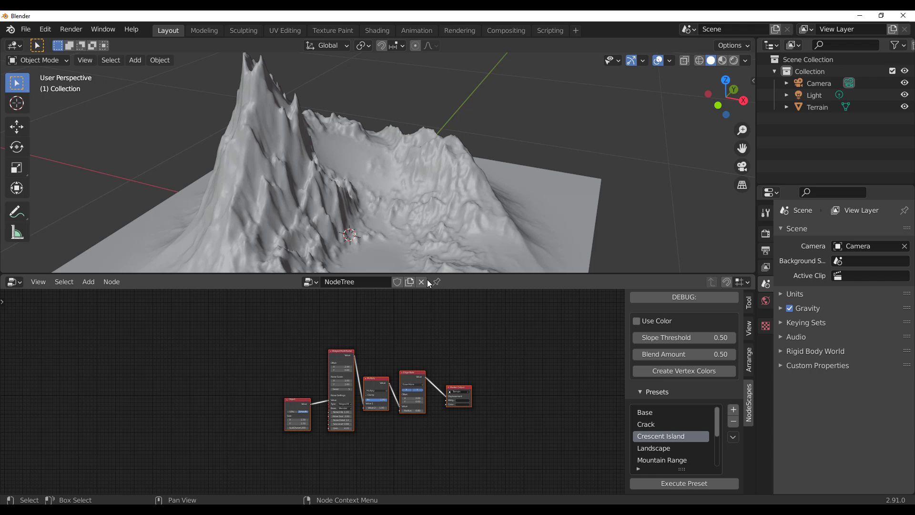
scroll(416, 190, "down", 5)
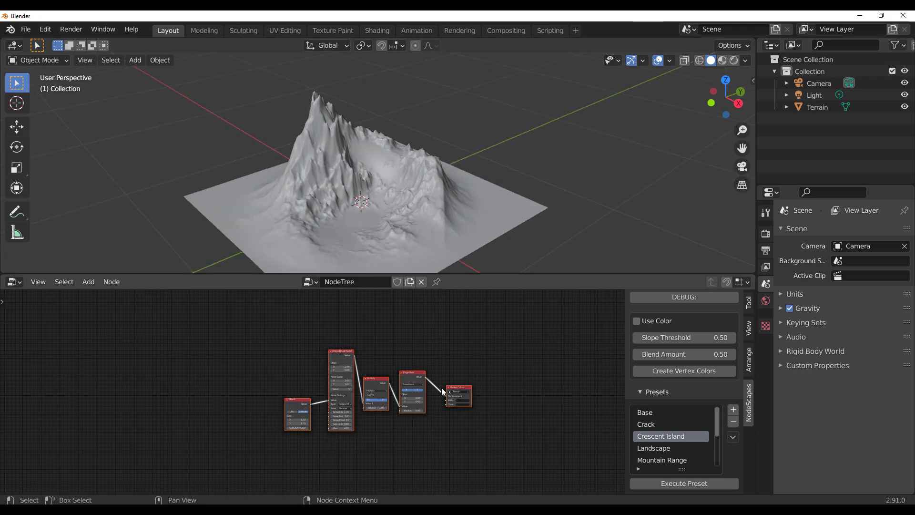
scroll(525, 405, "up", 4)
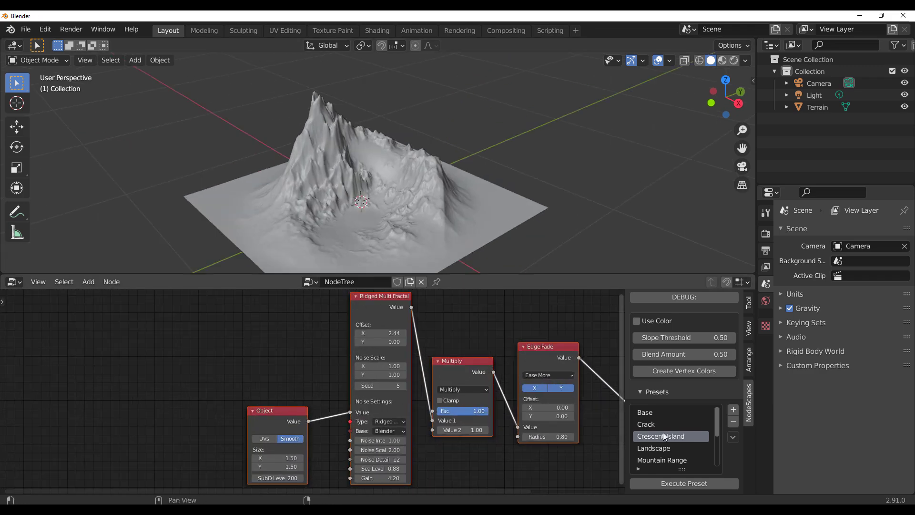
left_click(651, 410)
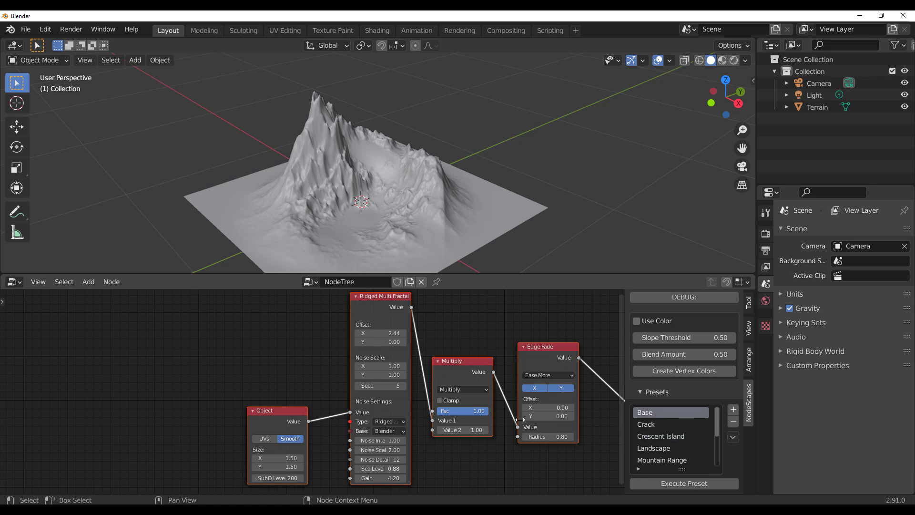
scroll(467, 417, "down", 2)
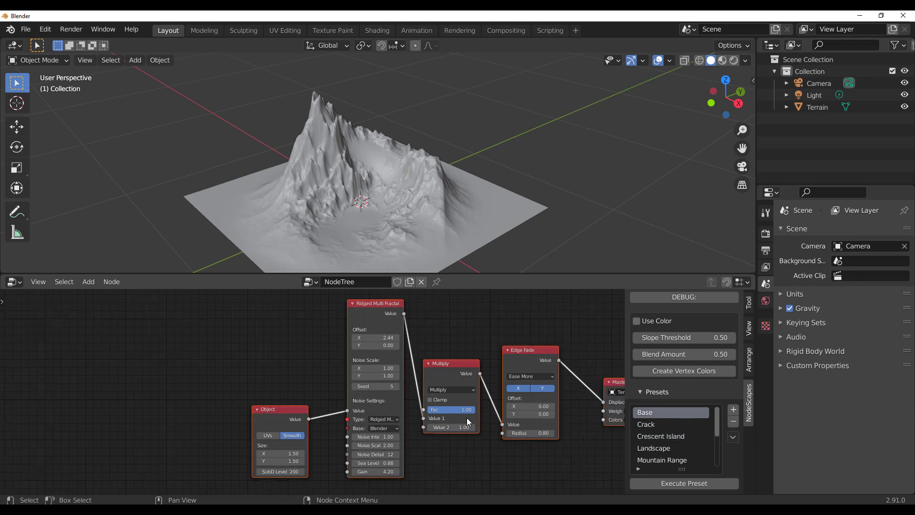
Step: Execute the Base preset to reset the terrain to a flat plane
left_click(699, 484)
scroll(370, 197, "down", 5)
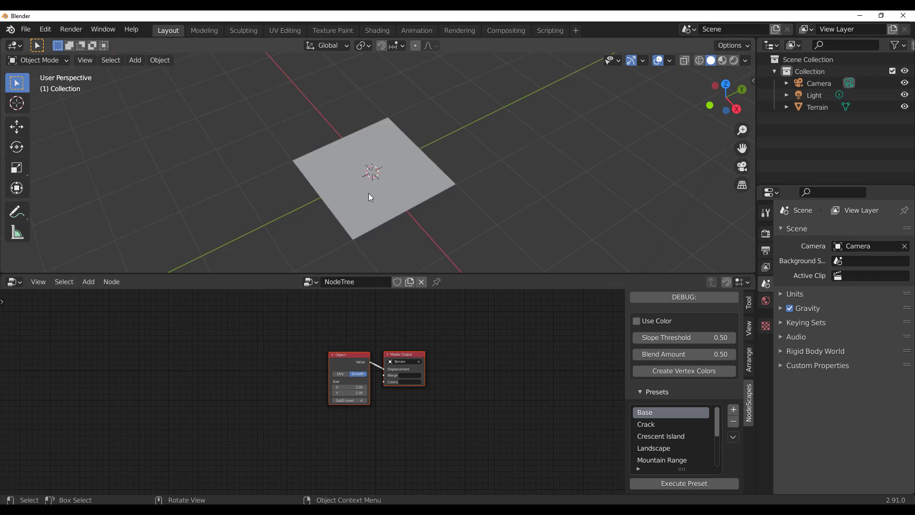
scroll(369, 195, "up", 5)
middle_click_drag(369, 196, 414, 181)
scroll(383, 402, "up", 3)
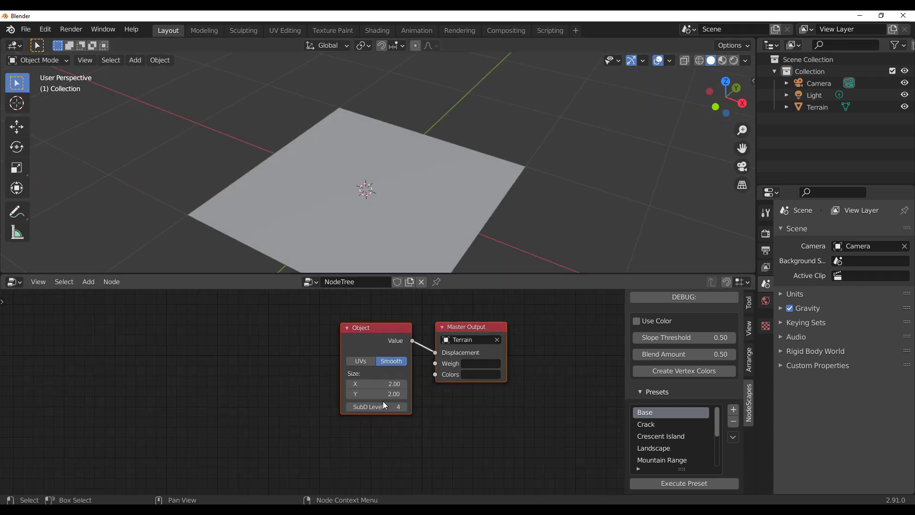
scroll(383, 401, "up", 3)
Step: Move the Object and Master Output nodes further left in the node editor
middle_click_drag(506, 387, 474, 458)
key("g")
left_click(318, 424)
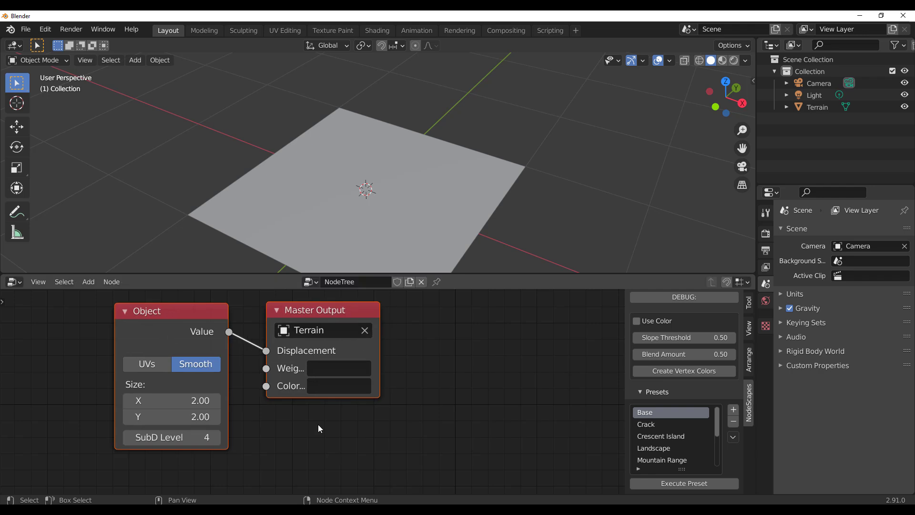
scroll(318, 424, "down", 1)
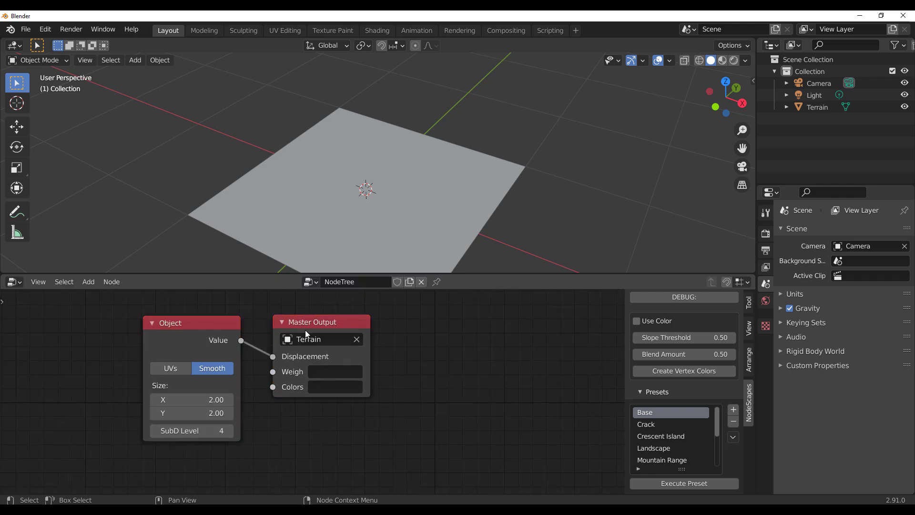
Step: Set the Object node's Size X and Size Y both to 4
left_click_drag(190, 399, 232, 400)
mouse_move(191, 413)
left_mouse_down()
mouse_move(199, 413)
mouse_move(168, 413)
mouse_move(191, 413)
left_mouse_up()
left_click(190, 413)
left_click(190, 400)
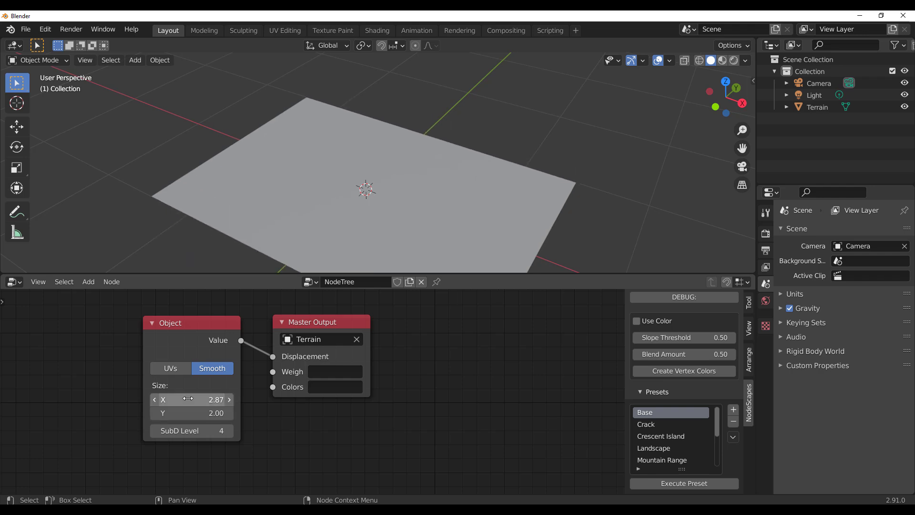
left_click(190, 400)
type("4")
key("Return")
left_click(209, 411)
type("4")
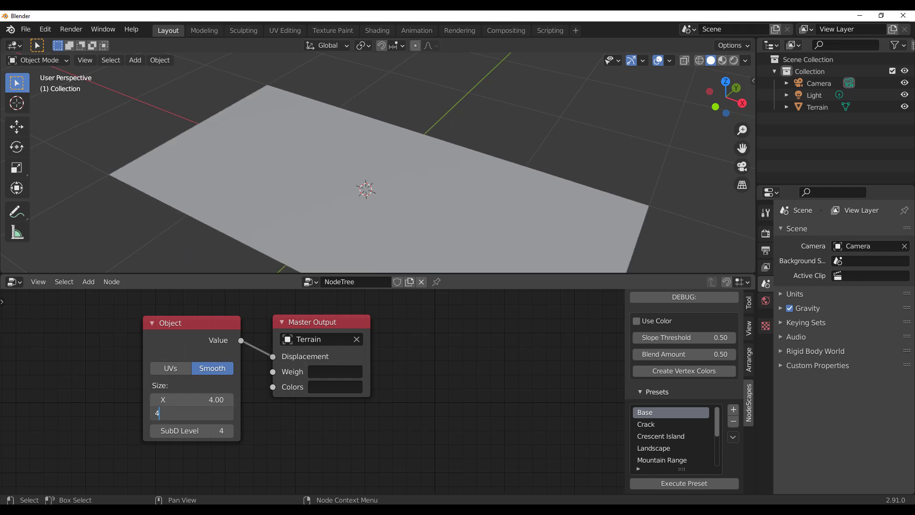
key("Return")
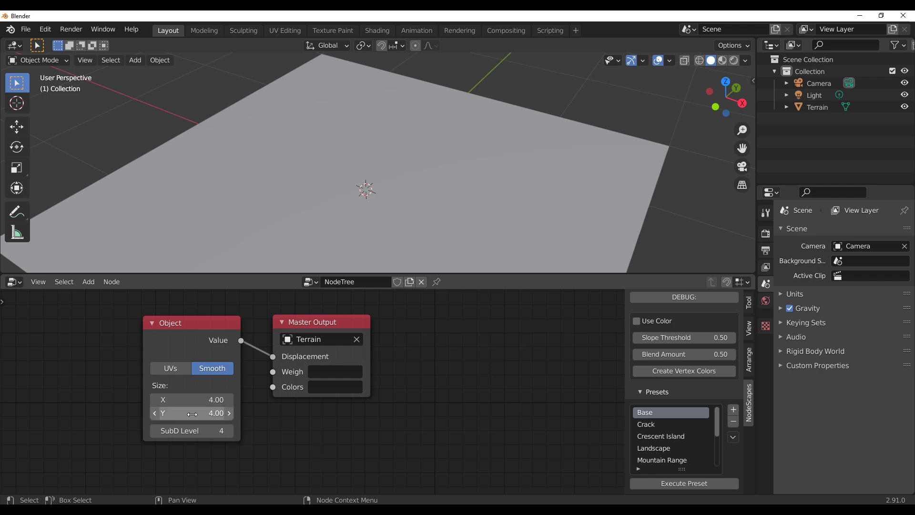
Step: Move the Master Output node far to the right
scroll(382, 421, "down", 4)
middle_click_drag(409, 435, 346, 433)
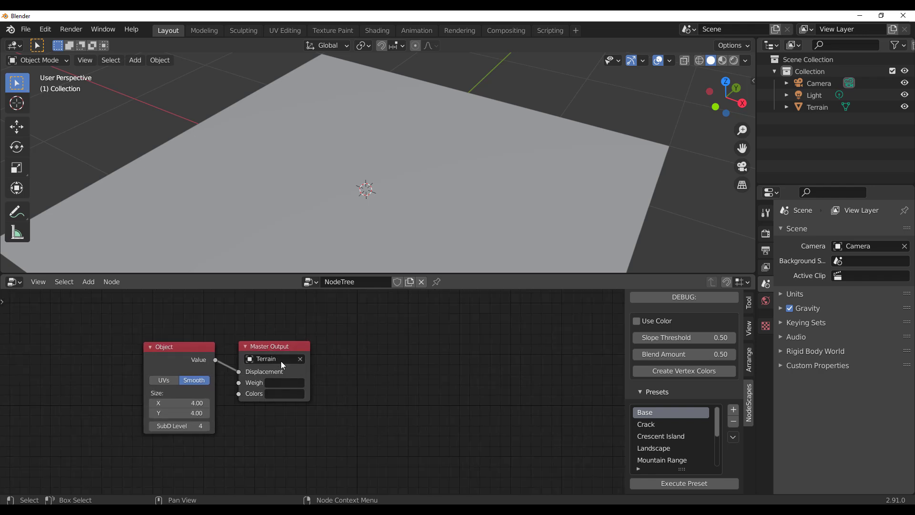
left_click_drag(258, 347, 502, 336)
scroll(282, 416, "up", 2)
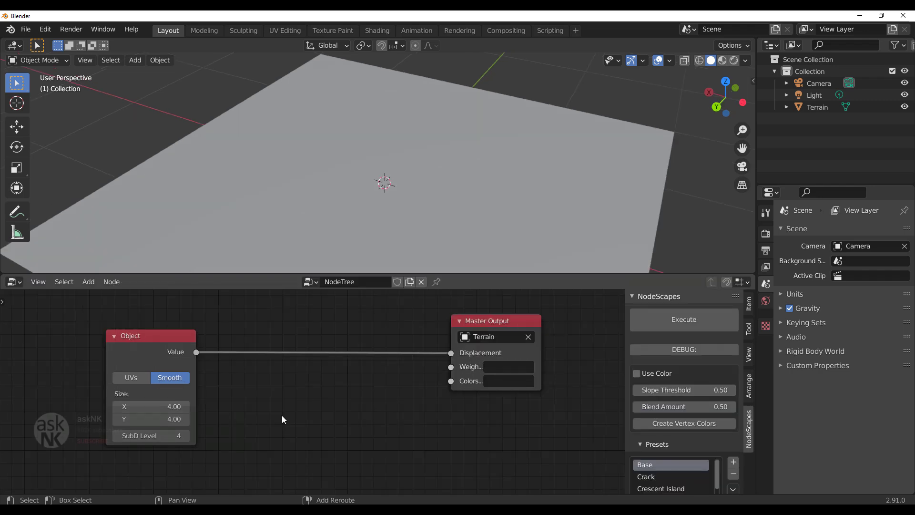
Step: Add a Marble noise node from the Noise category of the Shift+A menu
key("shift+a")
mouse_move(268, 457)
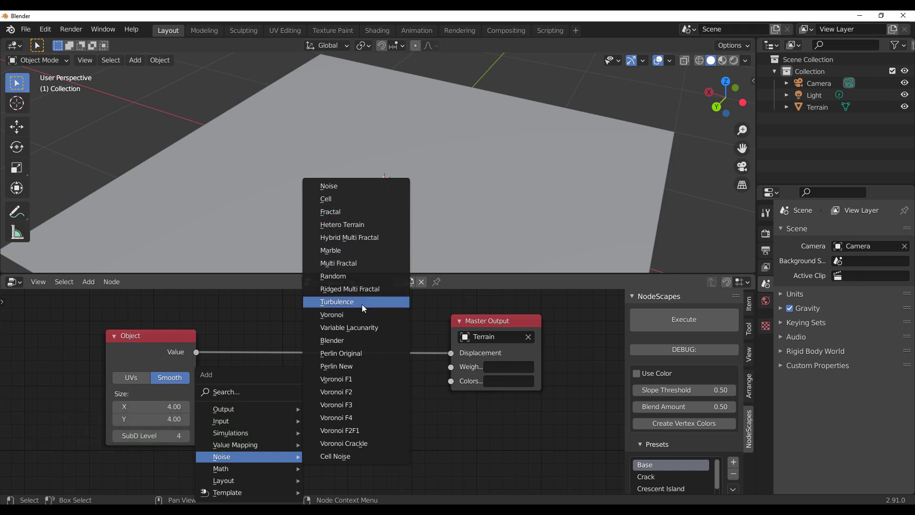
left_click(363, 250)
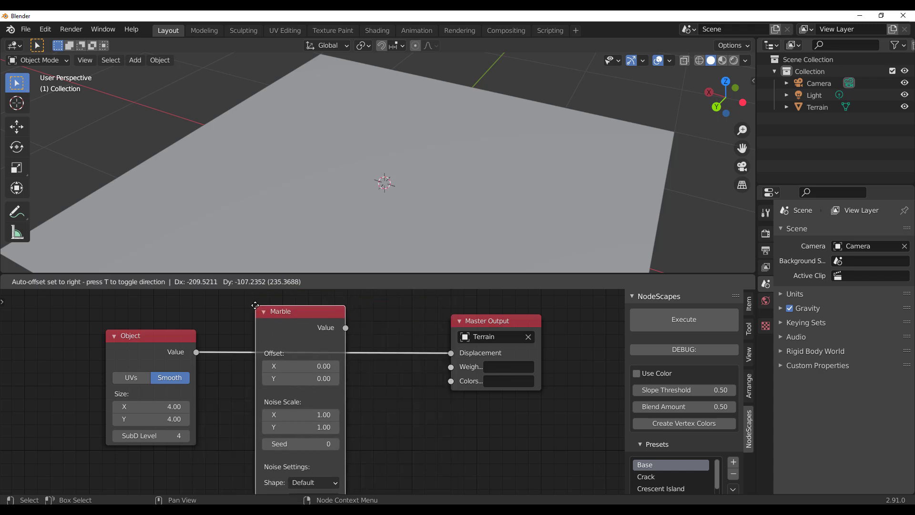
Step: Drop the Marble node onto the Displacement link and move Master Output further right
left_click(264, 315)
scroll(416, 401, "down", 13)
middle_click_drag(414, 408, 320, 374)
scroll(213, 413, "up", 10)
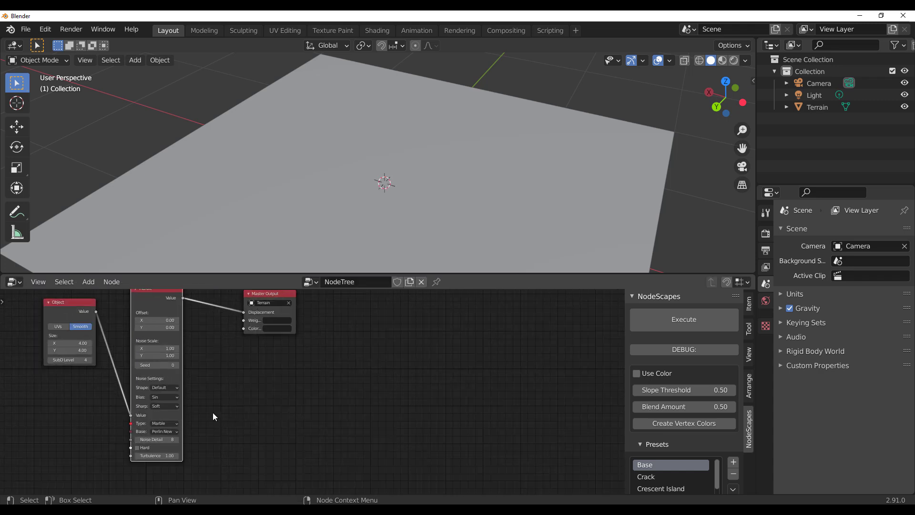
middle_click_drag(314, 438, 381, 444)
scroll(391, 435, "down", 3)
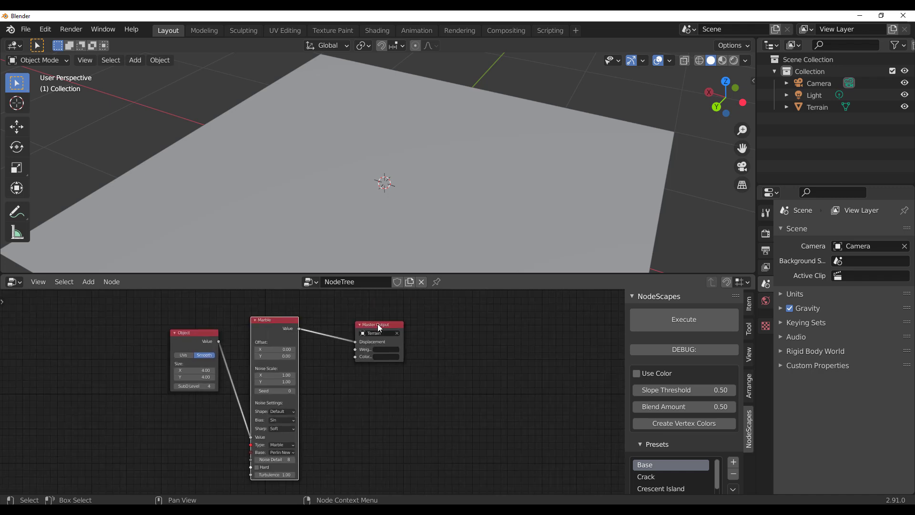
left_click_drag(377, 324, 441, 348)
scroll(374, 171, "down", 4)
middle_click_drag(374, 171, 400, 191)
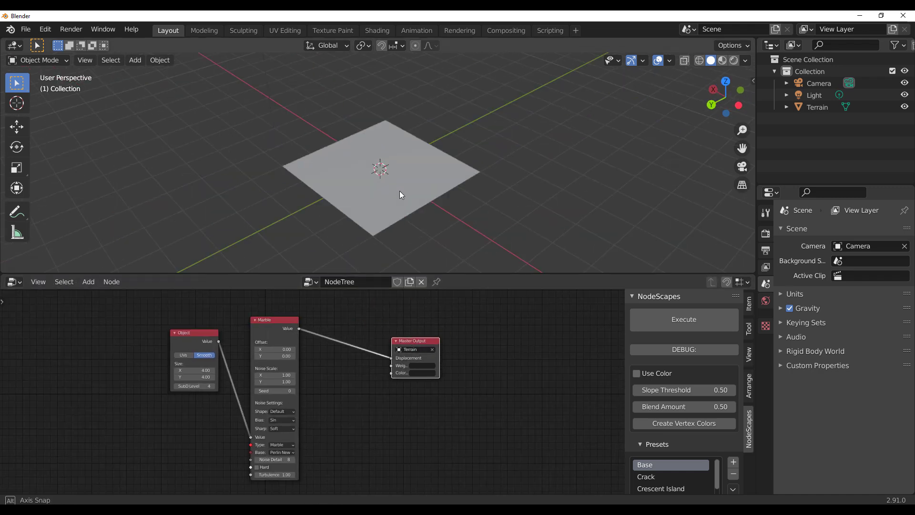
scroll(400, 191, "up", 4)
scroll(393, 184, "down", 3)
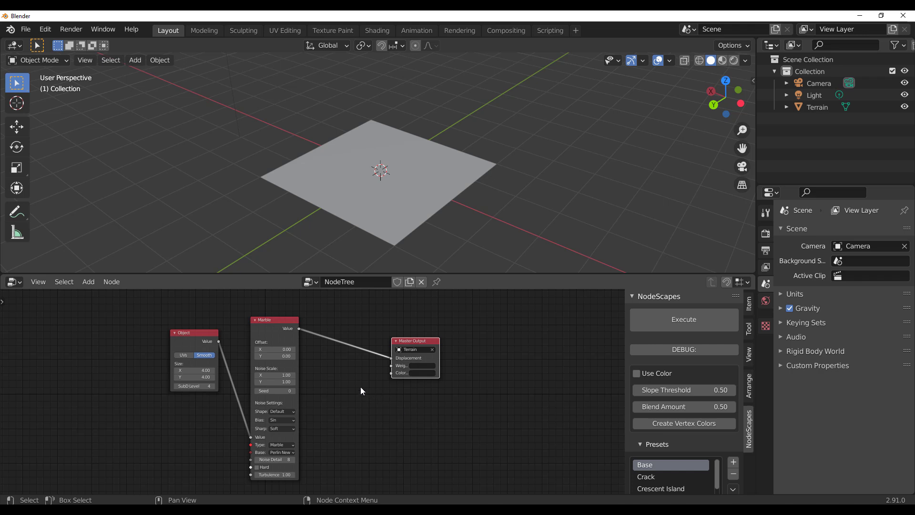
scroll(360, 387, "up", 2)
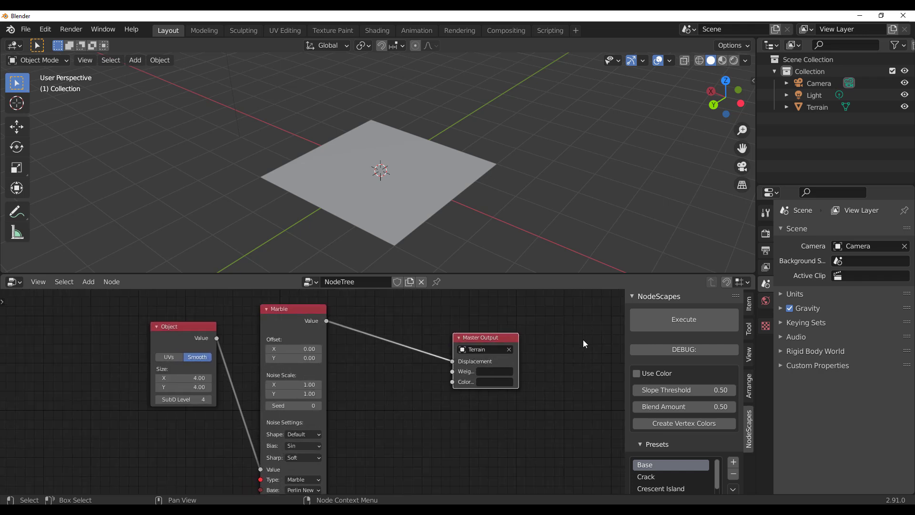
Step: Execute the Marble node tree and set the Object node's SubD Level to 50
left_click(681, 324)
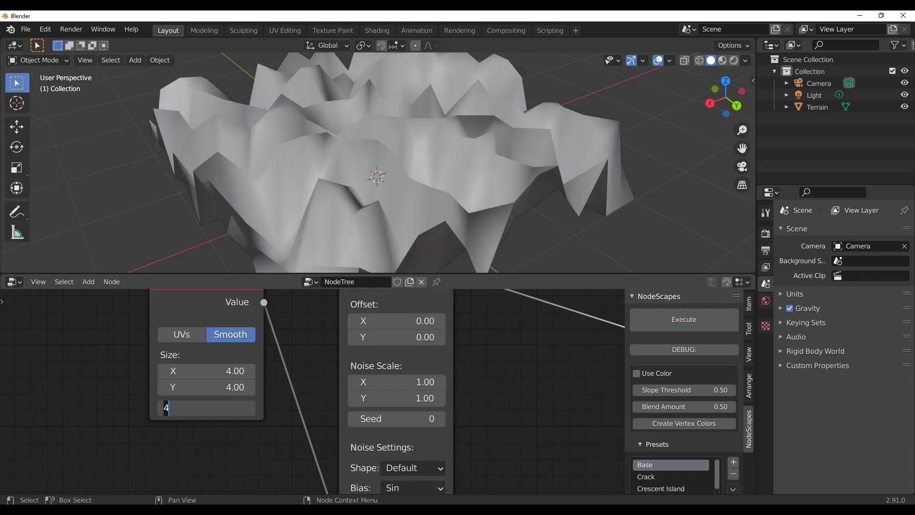
type("50")
key("Return")
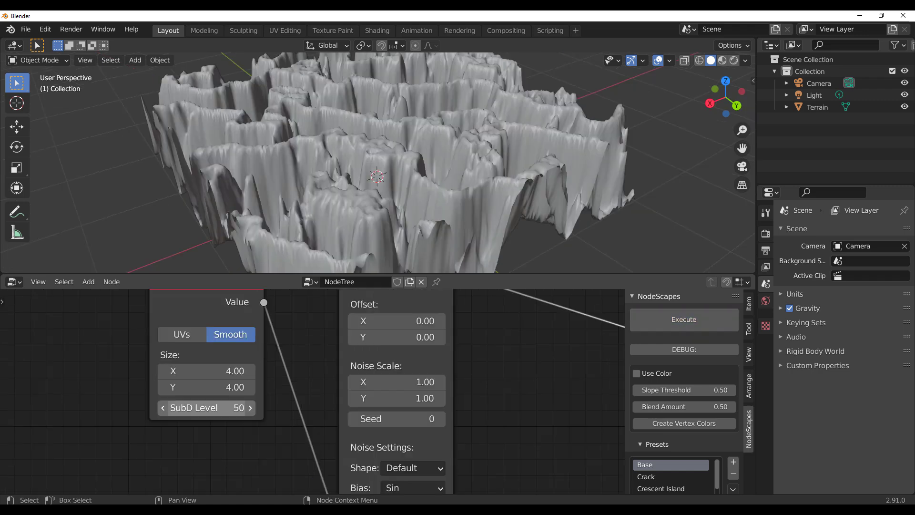
scroll(293, 476, "down", 5)
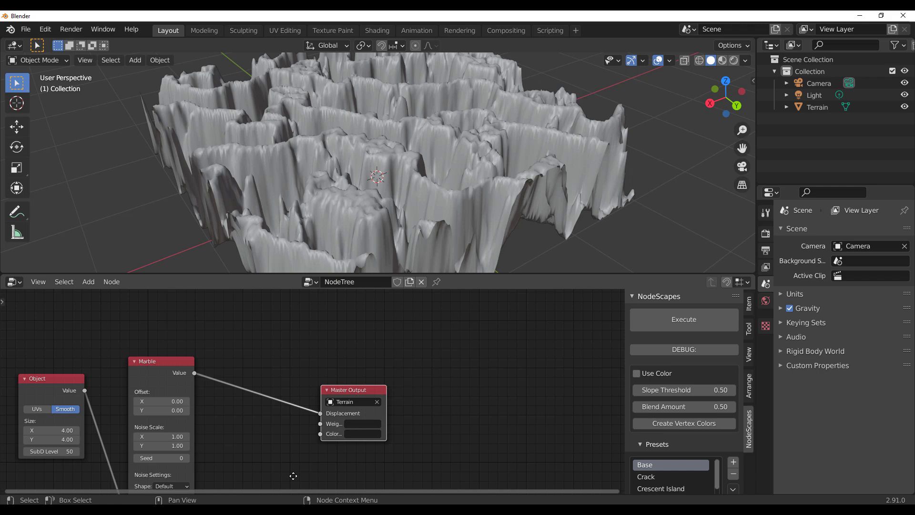
middle_click_drag(402, 466, 479, 430)
middle_click_drag(387, 172, 354, 181)
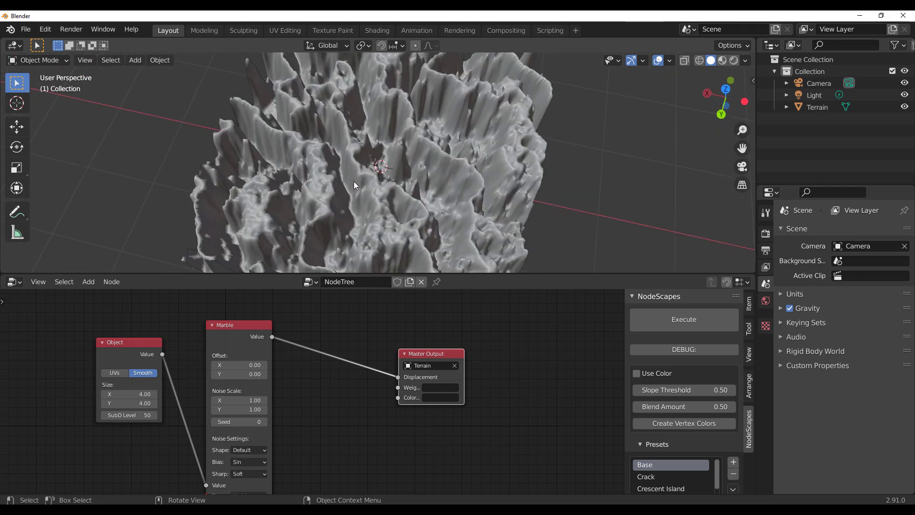
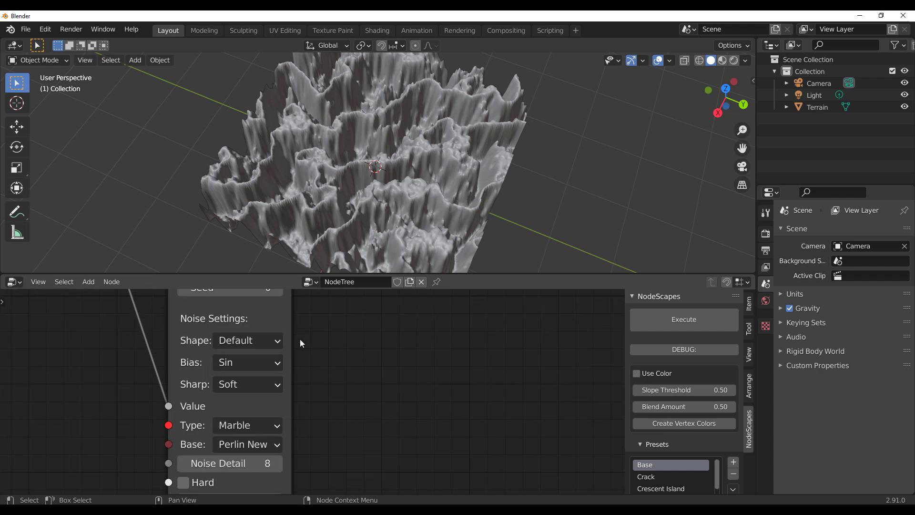
Step: Bring up the Marble noise node's list of noise types
scroll(329, 439, "down", 1)
left_click(333, 442)
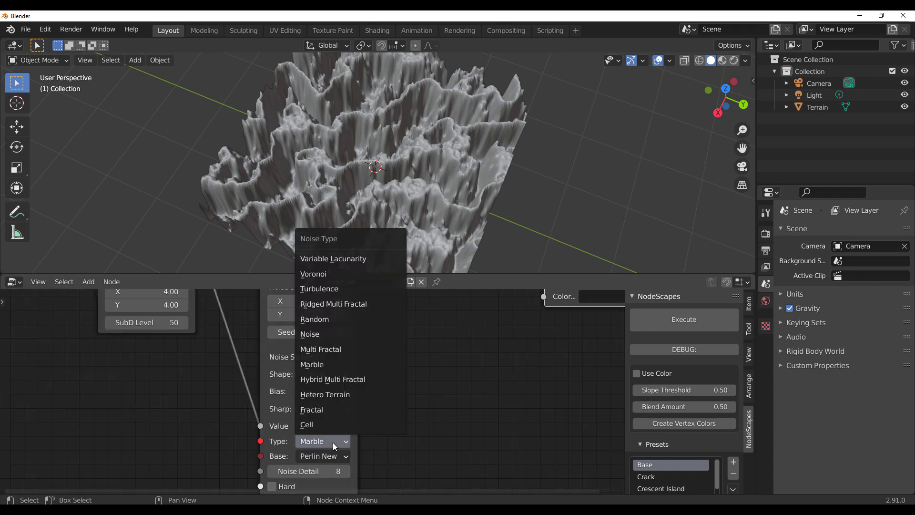
Step: Switch the terrain noise type from Marble to Hetero Terrain
left_click(335, 398)
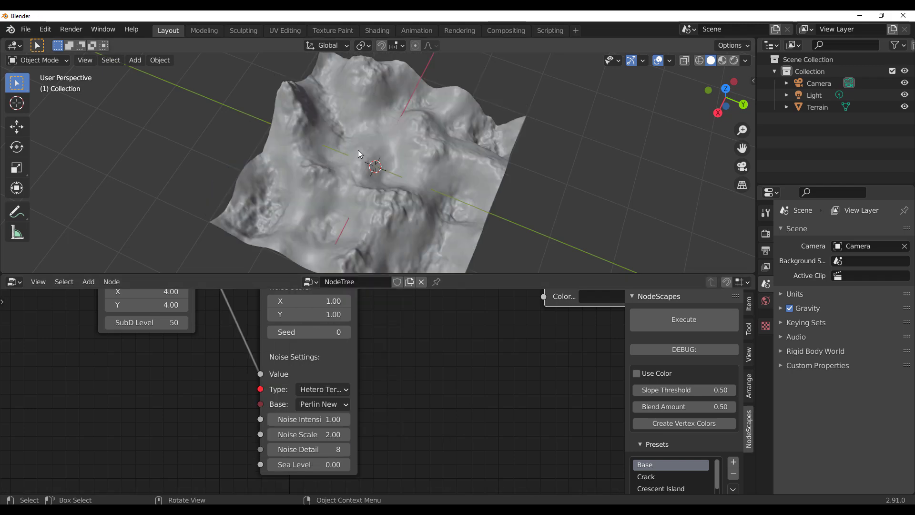
middle_click_drag(359, 150, 236, 184)
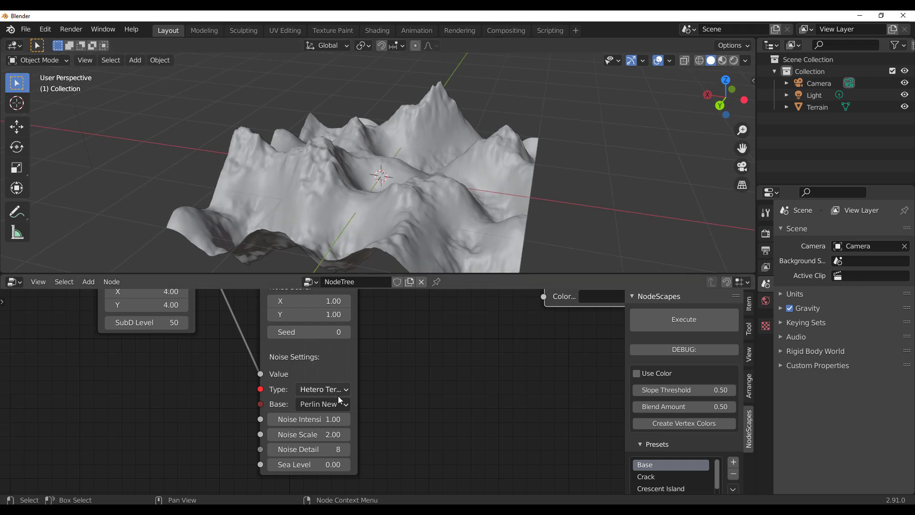
middle_click_drag(400, 394, 373, 479)
Step: Set Noise Scale X to 0.70, Noise Detail to 71 and Sea Level to 0.11
mouse_move(286, 387)
left_mouse_down()
mouse_move(337, 387)
mouse_move(271, 386)
left_mouse_up()
scroll(404, 442, "down", 1)
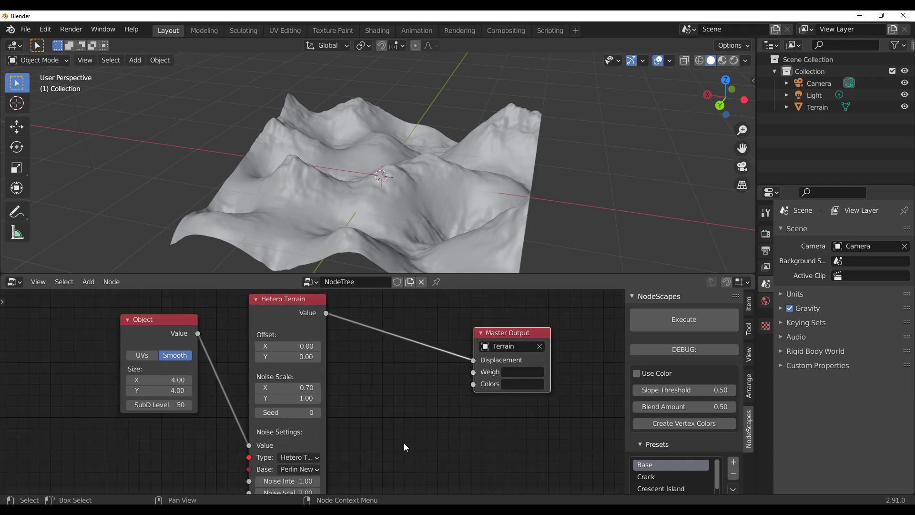
middle_click_drag(404, 442, 378, 380)
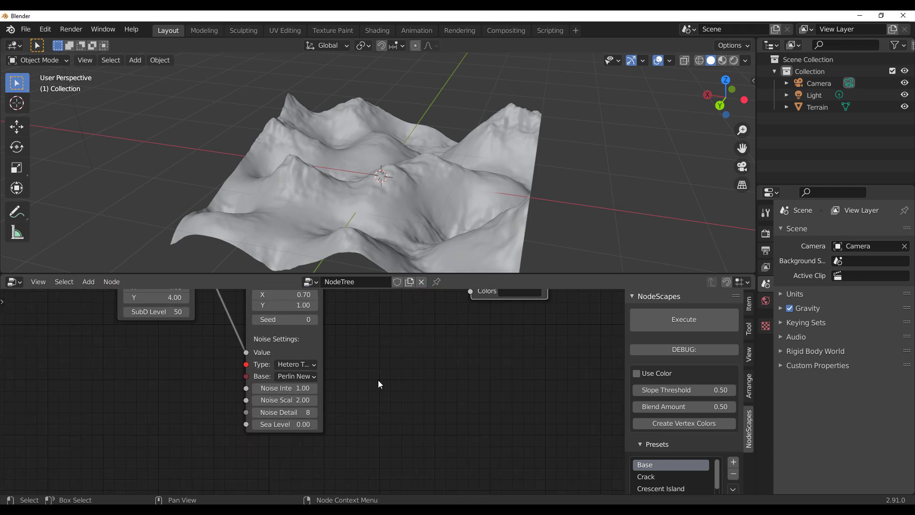
scroll(353, 409, "up", 3)
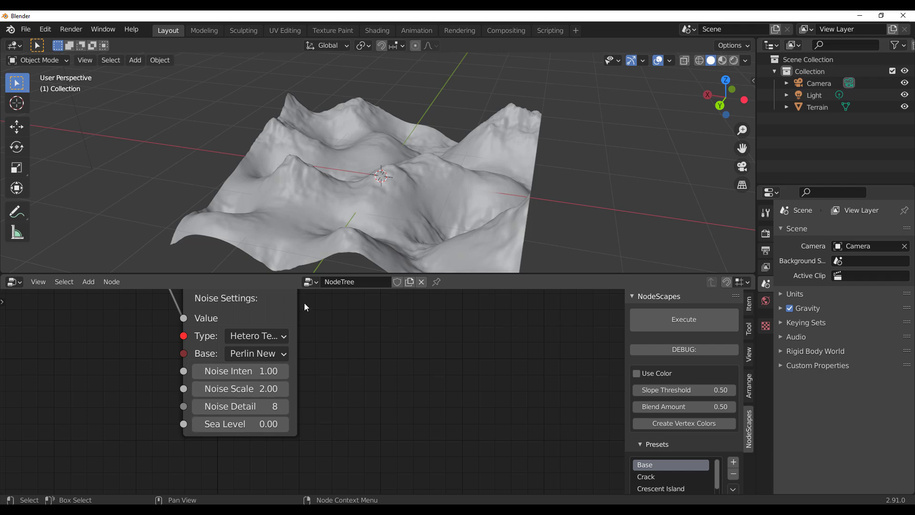
middle_click_drag(333, 200, 377, 196)
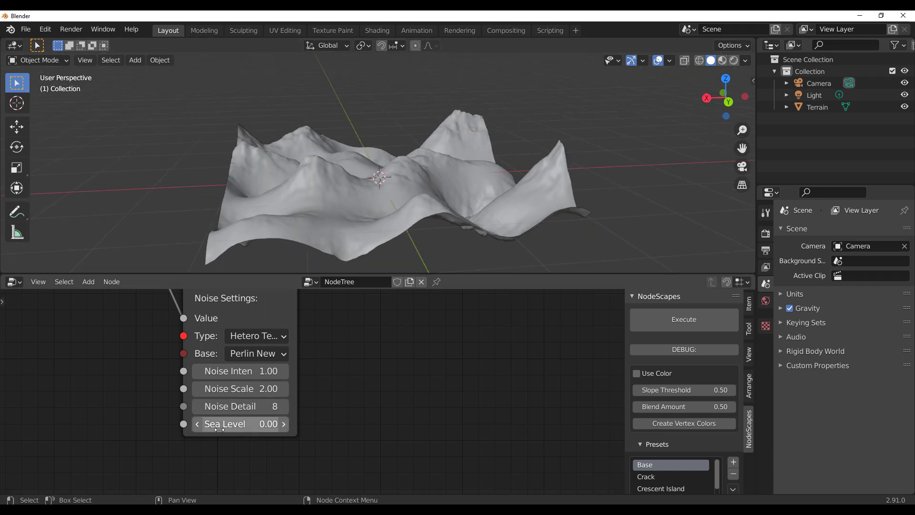
mouse_move(220, 429)
left_mouse_down()
mouse_move(258, 429)
mouse_move(223, 430)
mouse_move(232, 430)
left_mouse_up()
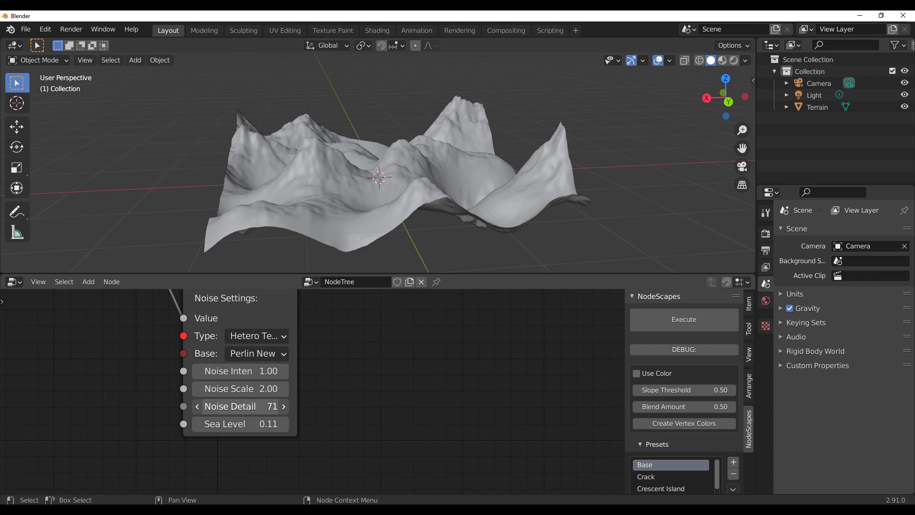
scroll(267, 114, "up", 4)
middle_click_drag(267, 114, 376, 114)
Step: Raise the Object node's SubD Level to 100 to see finer terrain detail
scroll(379, 363, "down", 4)
middle_click_drag(377, 380, 505, 470)
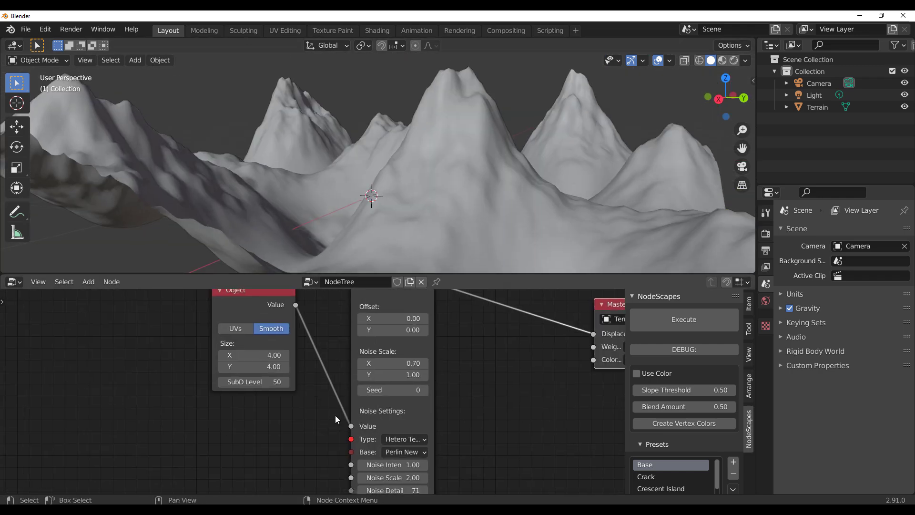
scroll(287, 399, "up", 6)
middle_click_drag(249, 446, 298, 475)
left_click(282, 402)
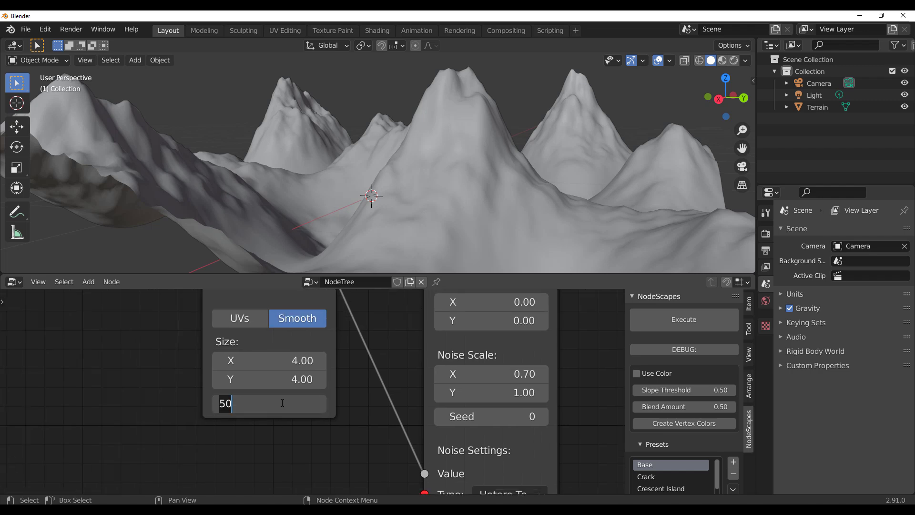
type("100")
key("Return")
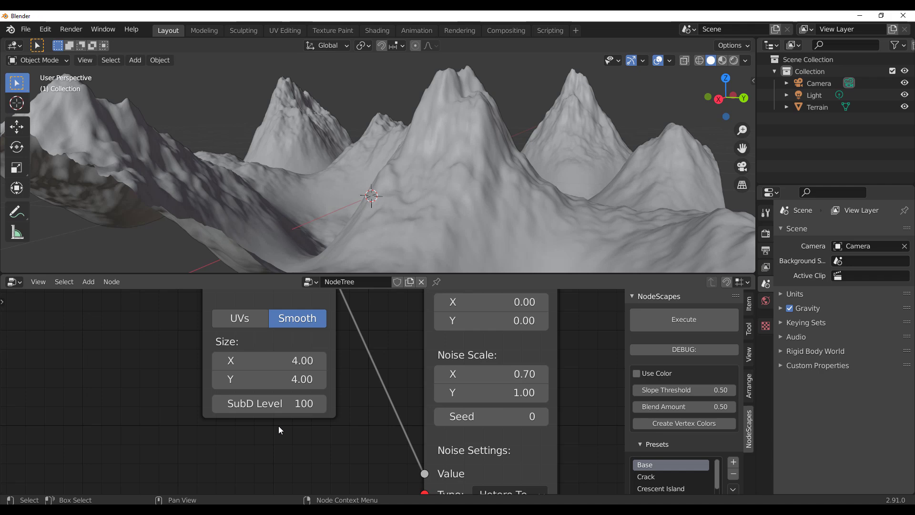
middle_click_drag(399, 191, 420, 186)
Step: Set the SubD Level back to 50 and frame the whole node chain
left_click(304, 403)
type("50")
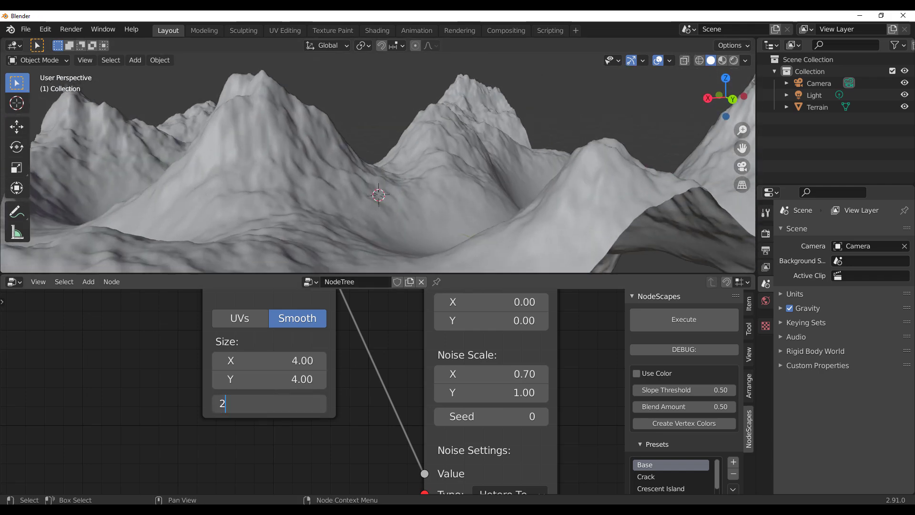
key("Return")
scroll(303, 403, "down", 3)
middle_click_drag(422, 403, 322, 462)
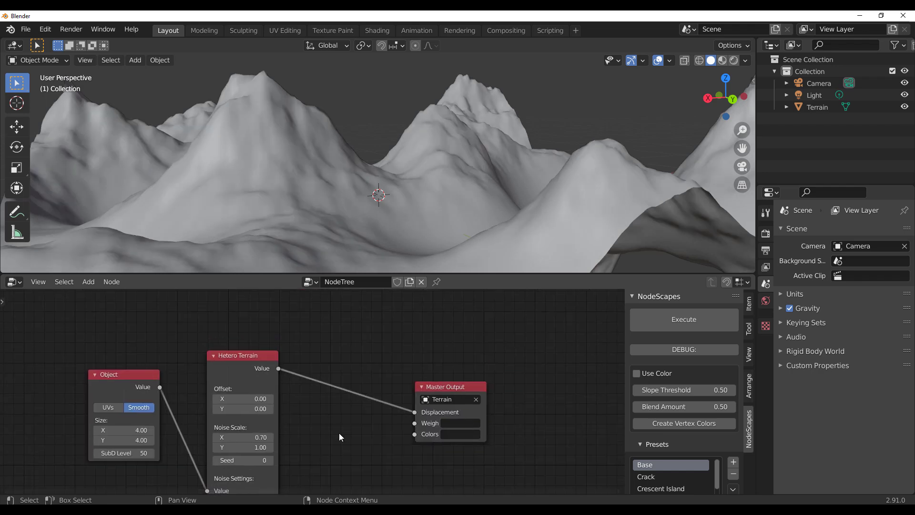
Step: Add a Smooth Step node onto the link between Hetero Terrain and Master Output
key("shift+a")
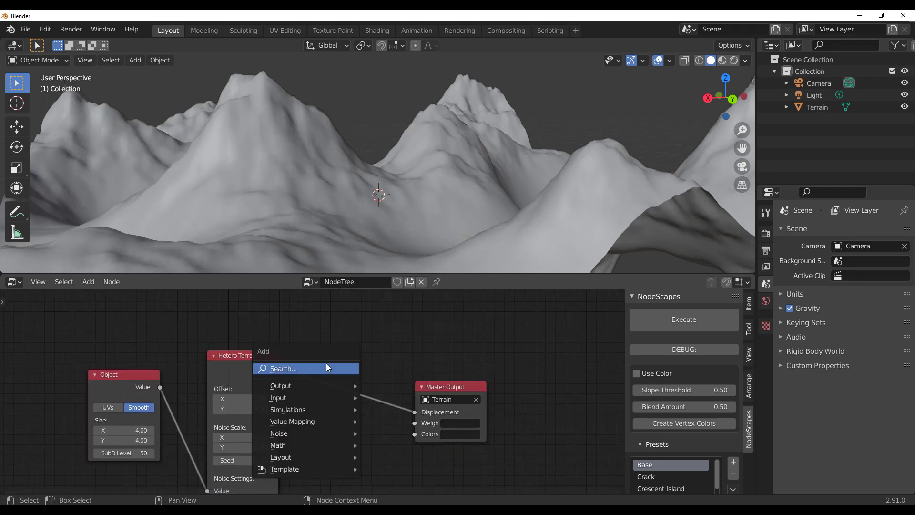
left_click(326, 363)
type("s")
key("Down")
key("Return")
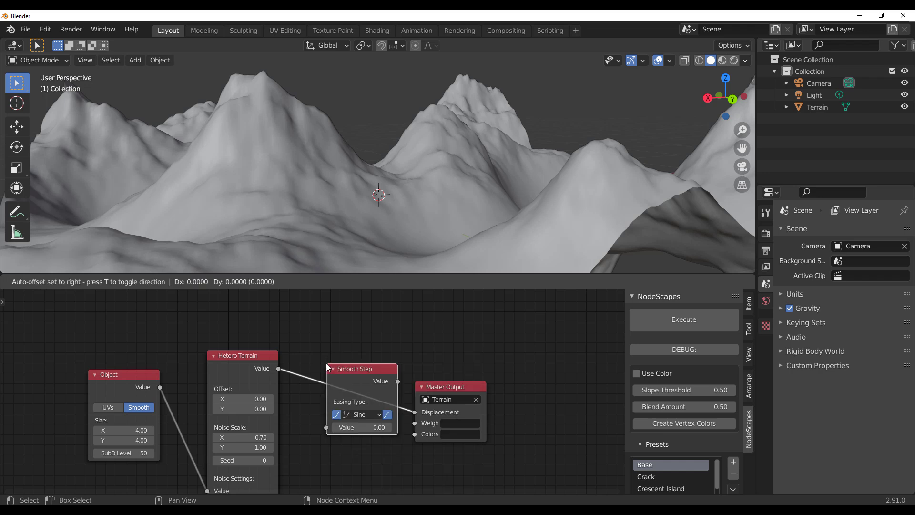
left_click(326, 363)
Step: Try Elastic easing on the Smooth Step node and inspect the spiky terrain
scroll(341, 397, "up", 3)
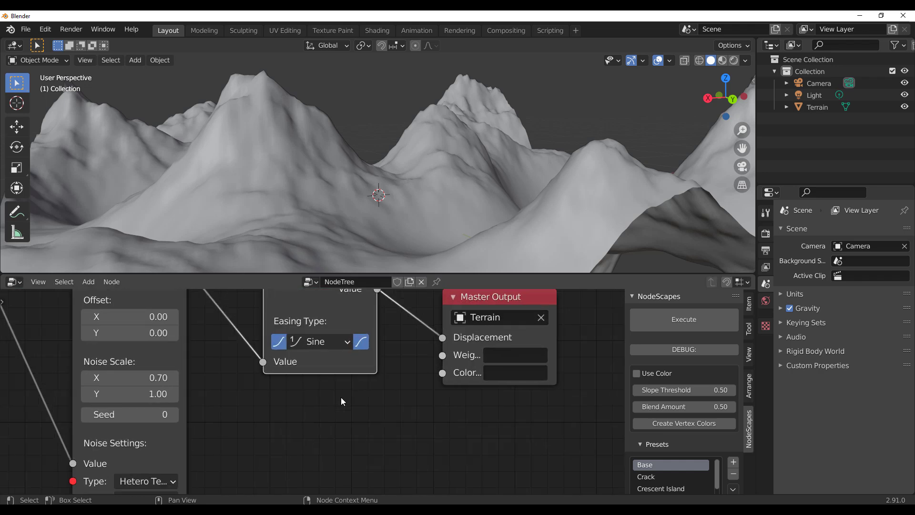
left_click(316, 377)
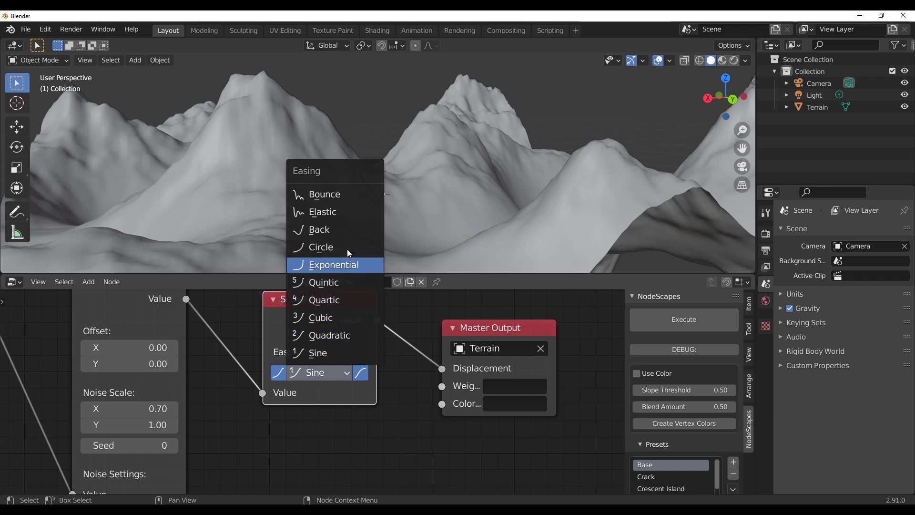
left_click(330, 214)
scroll(342, 210, "down", 8)
middle_click_drag(371, 147, 395, 215)
Step: Set the Object node's SubD Level to 80
scroll(358, 219, "up", 5)
scroll(407, 242, "up", 3)
scroll(396, 215, "down", 1)
middle_click_drag(270, 443, 530, 385)
left_click(212, 376)
type("80")
key("Return")
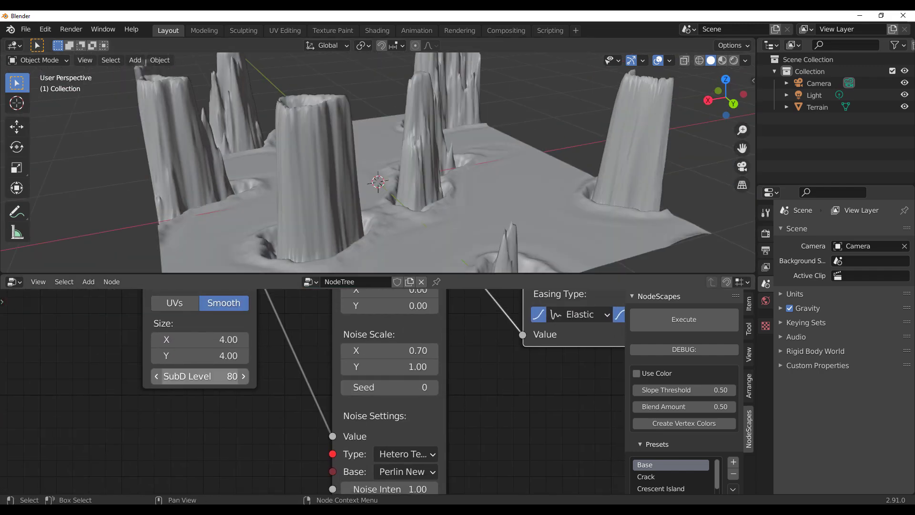
Step: Switch the Smooth Step easing back to Sine
middle_click_drag(347, 230, 336, 133)
scroll(335, 133, "down", 5)
middle_click_drag(513, 422, 350, 428)
scroll(350, 428, "up", 2)
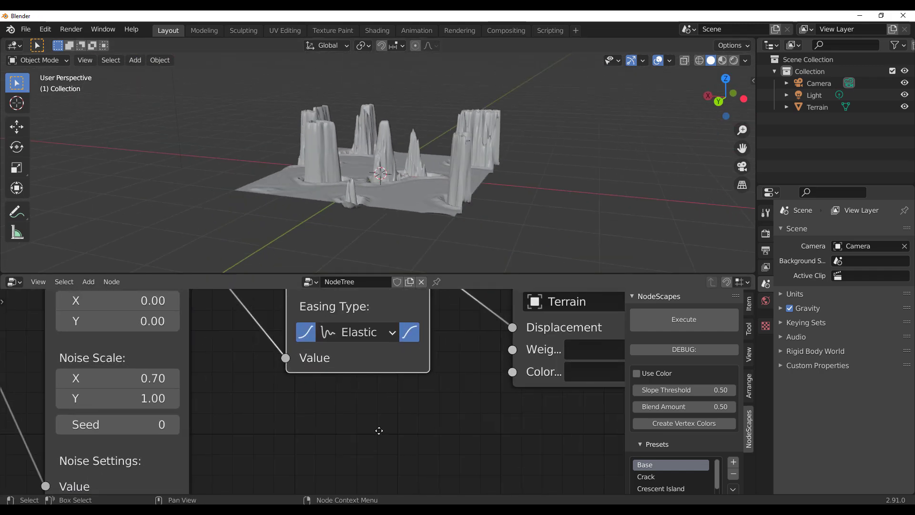
left_click(352, 391)
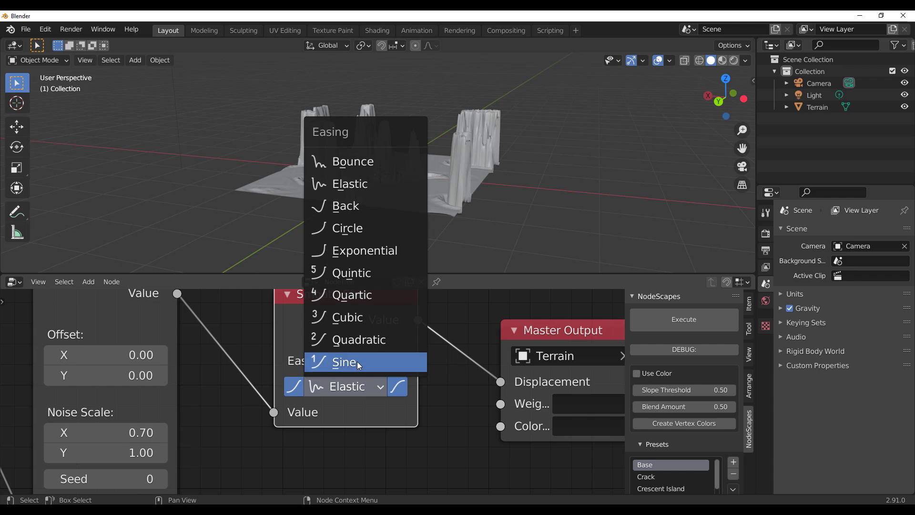
left_click(356, 361)
Step: Try Bounce easing, then settle on Sine for smoother rounded peaks
left_click(342, 389)
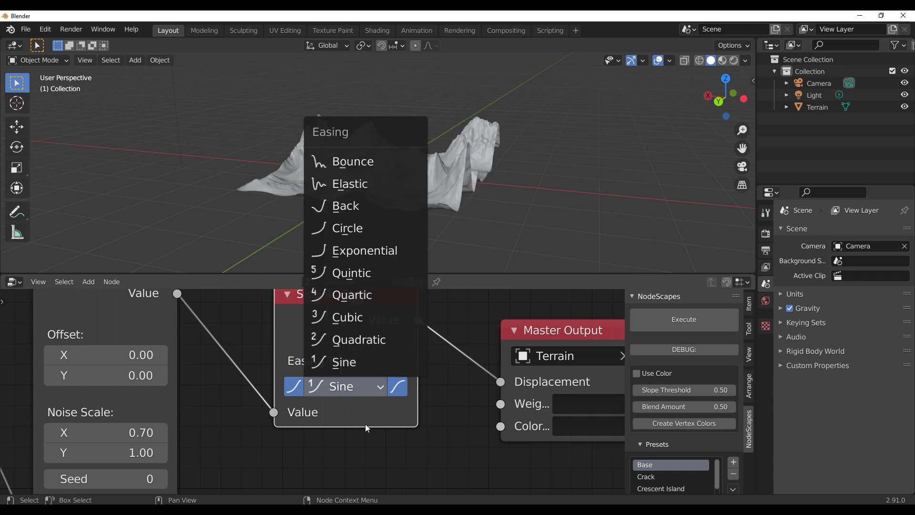
left_click(345, 391)
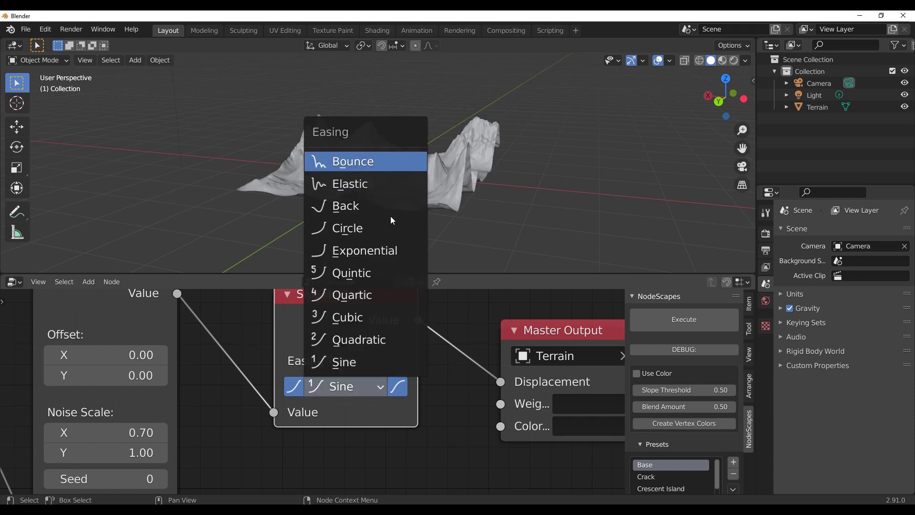
left_click(353, 161)
left_click(362, 390)
left_click(361, 353)
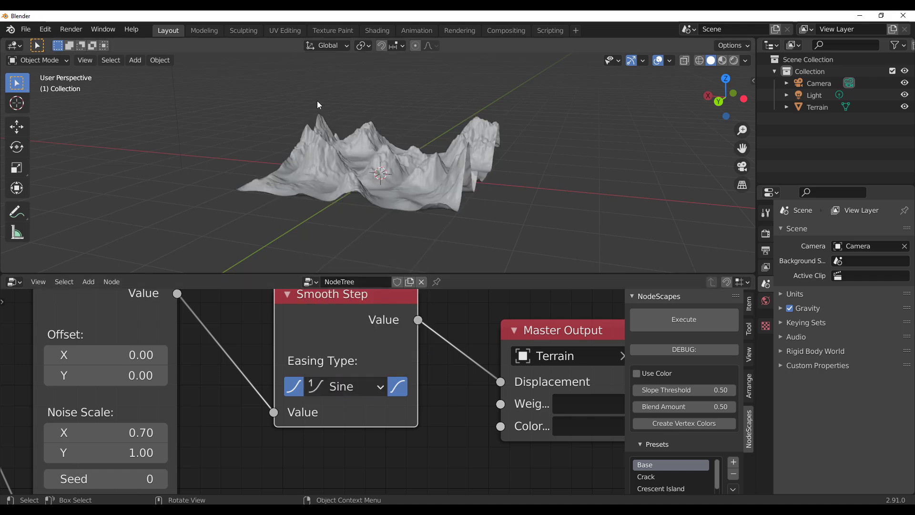
middle_click_drag(317, 101, 437, 247)
Step: Move the Object node below the Hetero Terrain node to free space
scroll(370, 153, "up", 5)
scroll(387, 179, "down", 4)
scroll(392, 212, "up", 3)
scroll(414, 226, "up", 3)
scroll(345, 396, "down", 6)
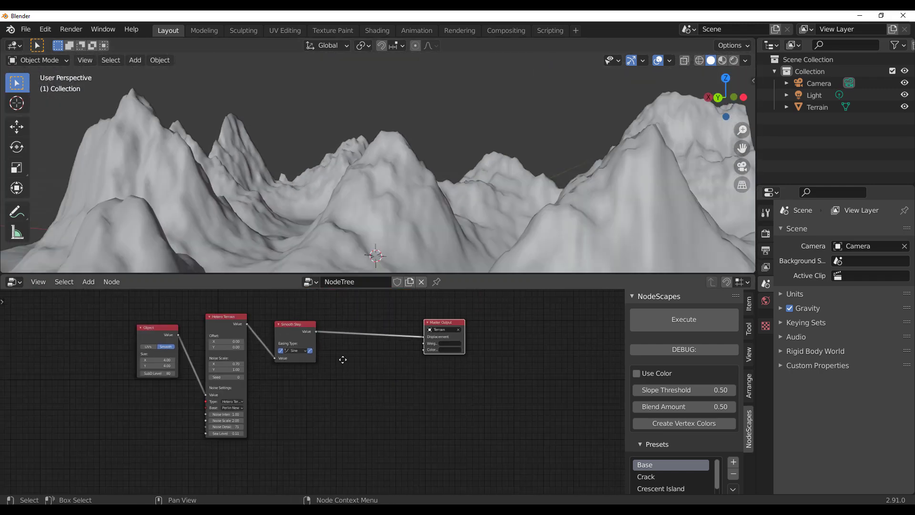
middle_click_drag(343, 360, 381, 284)
middle_click_drag(169, 351, 169, 397)
left_click_drag(198, 298, 152, 398)
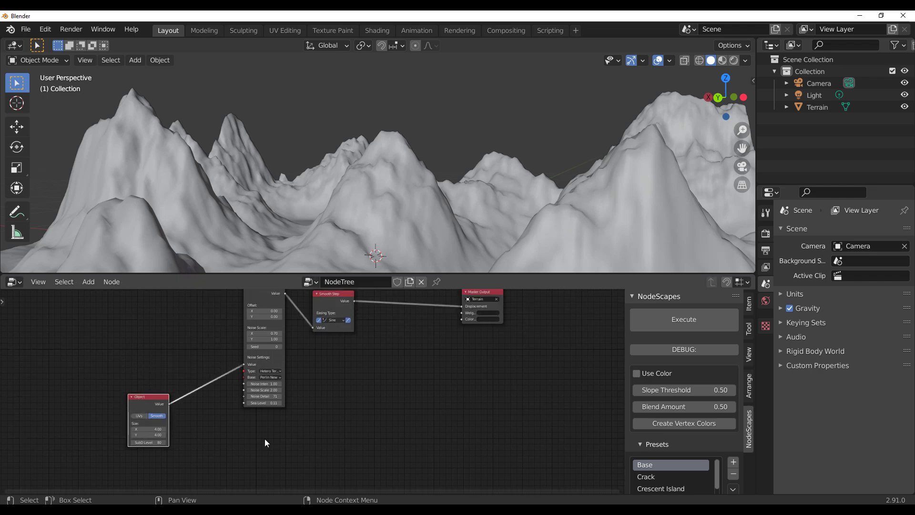
middle_click_drag(220, 442, 205, 404)
Step: Add a Noise node via the 'noise' search and place it below the others
key("shift+a")
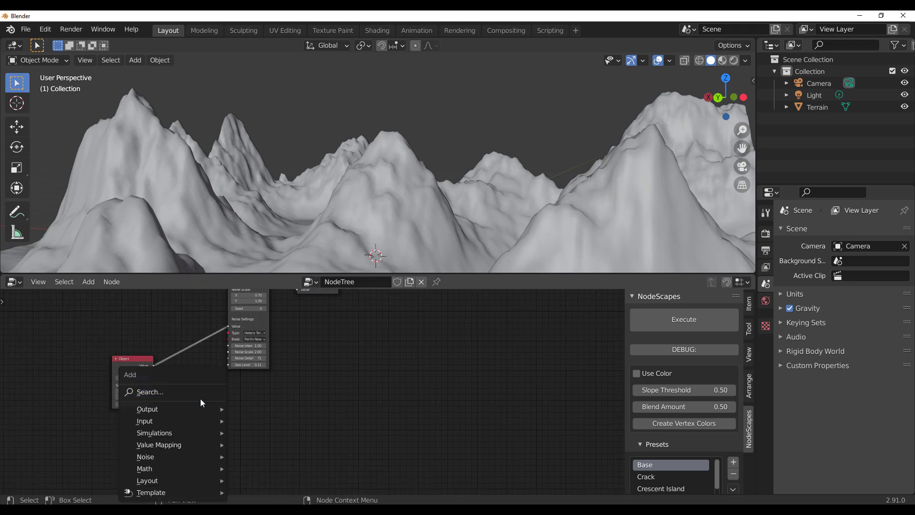
left_click(200, 398)
type("noiu")
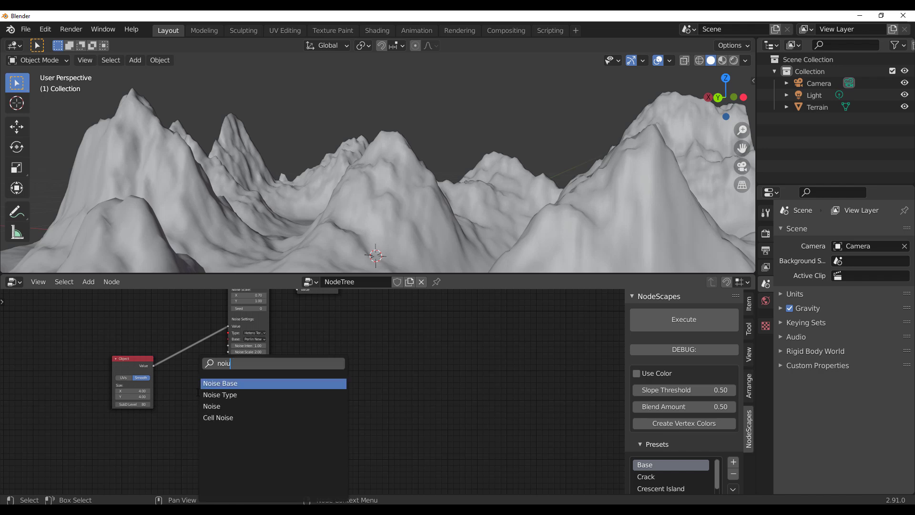
key("BackSpace")
key("Down")
key("Down")
key("Return")
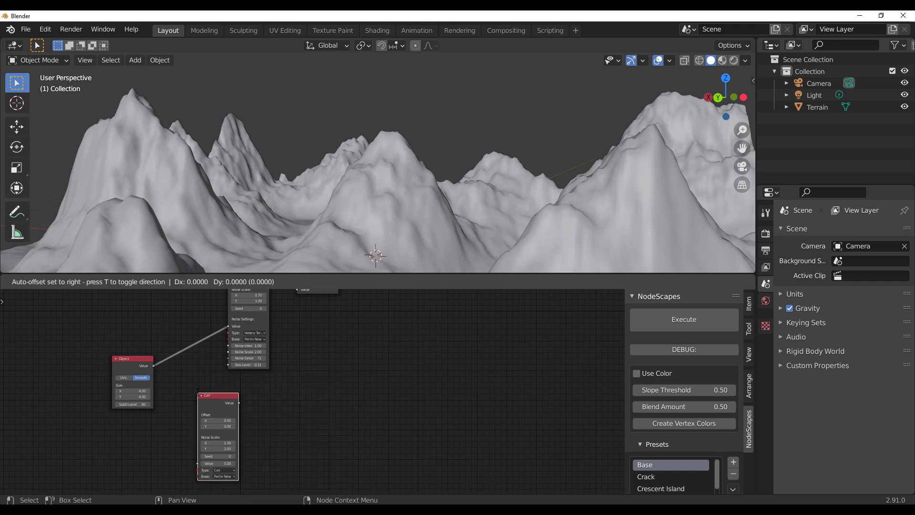
left_click(308, 370)
Step: Link Object's output into the Cell node's Value and Cell's output to Displacement
left_click_drag(152, 367, 313, 444)
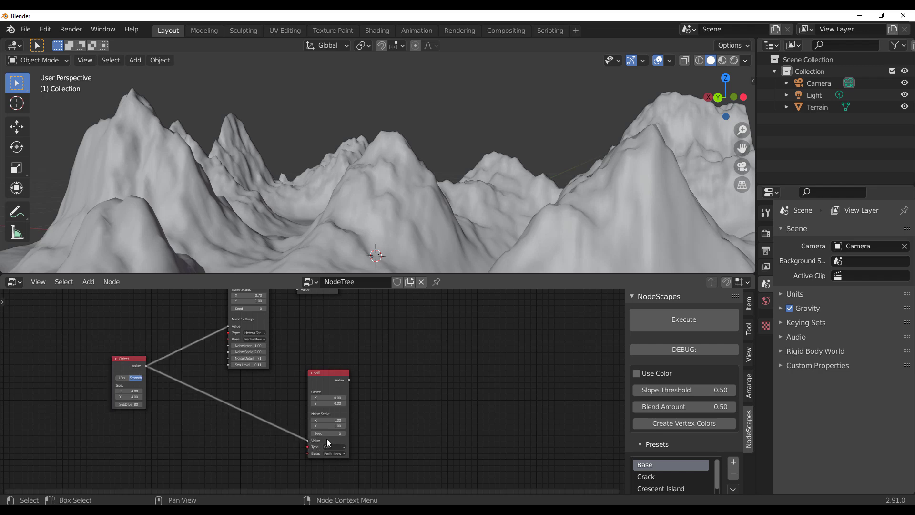
scroll(405, 383, "down", 3)
middle_click_drag(406, 383, 329, 432)
left_click_drag(259, 427, 200, 366)
scroll(284, 407, "up", 5)
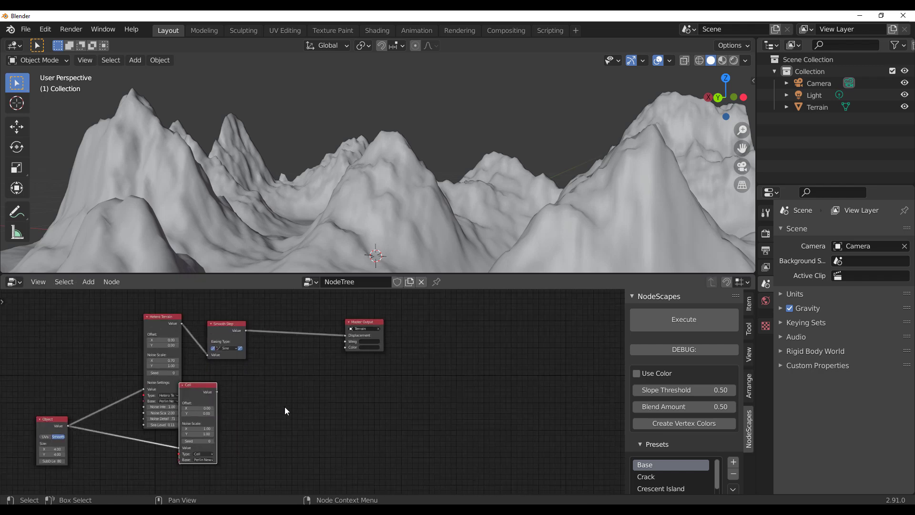
middle_click_drag(267, 401, 313, 429)
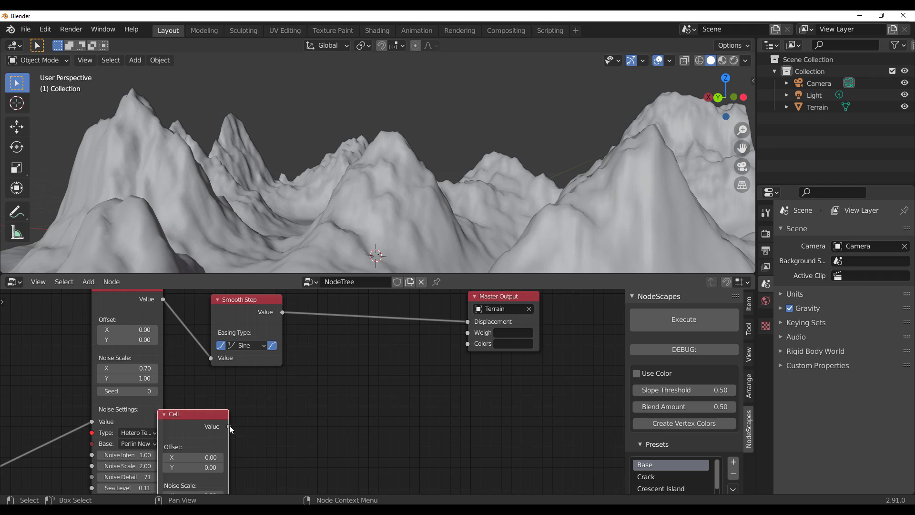
left_click_drag(229, 427, 471, 320)
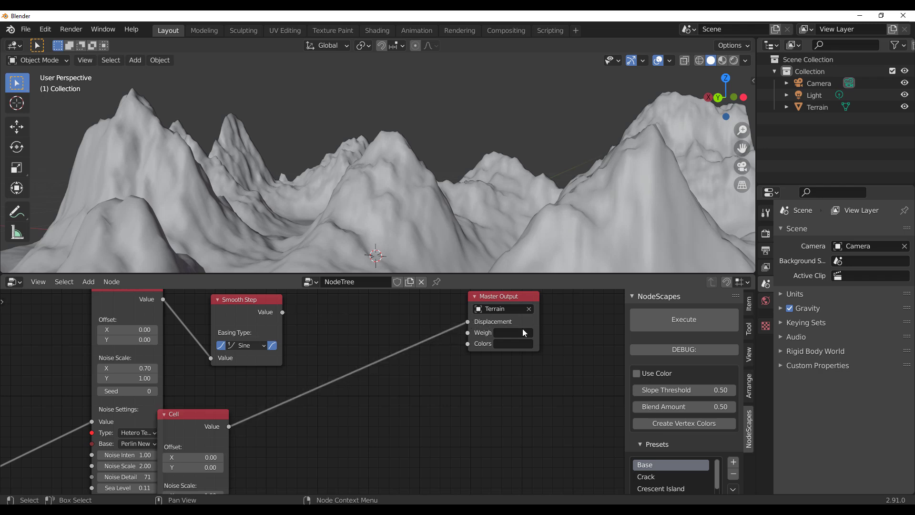
Step: Set the Cell node's type to Voronoi and re-execute the terrain into a low mound
left_click(684, 323)
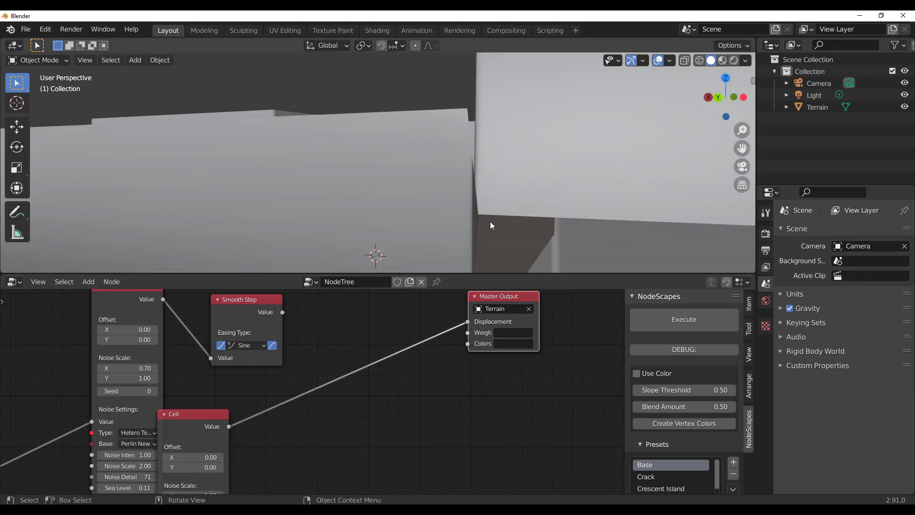
middle_click_drag(384, 391, 530, 278)
scroll(414, 416, "up", 6)
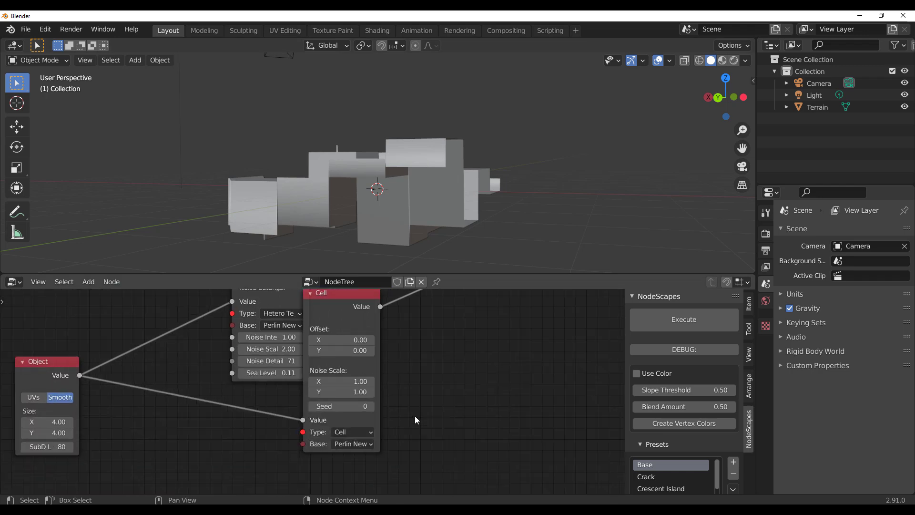
left_click(379, 450)
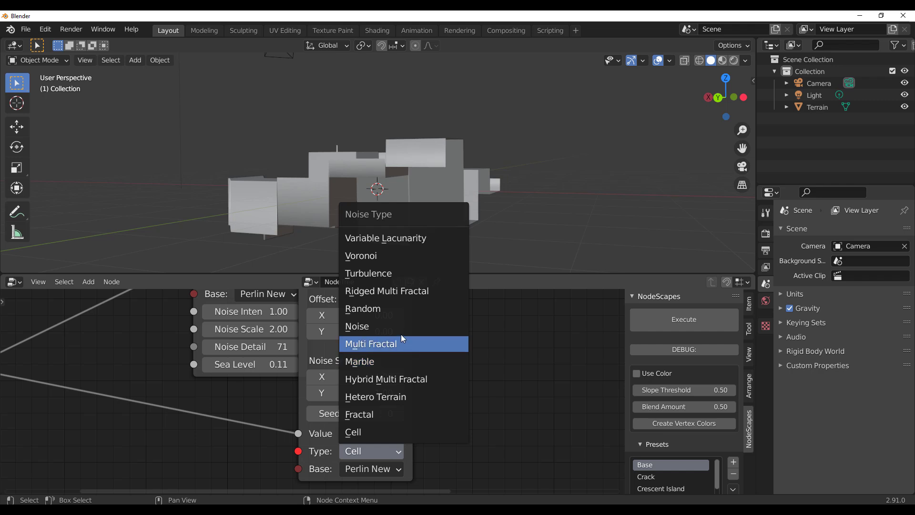
left_click(399, 262)
left_click(683, 324)
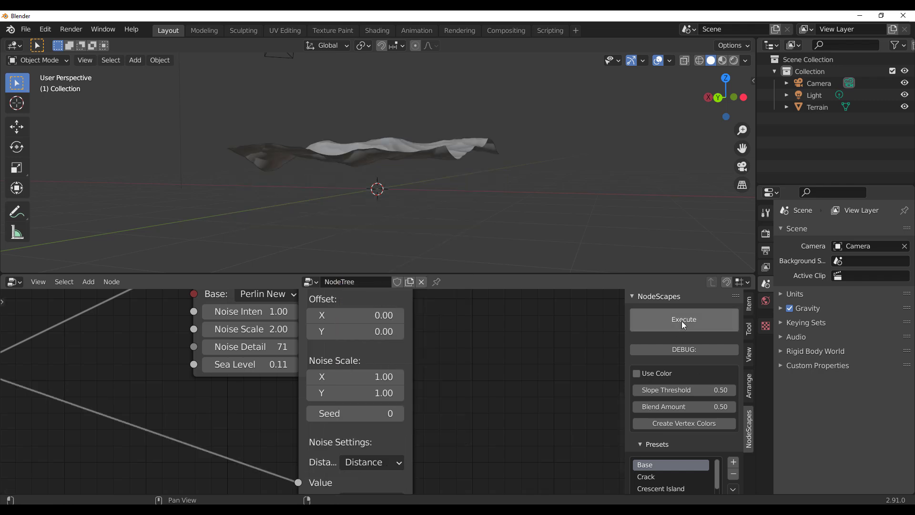
left_click(683, 324)
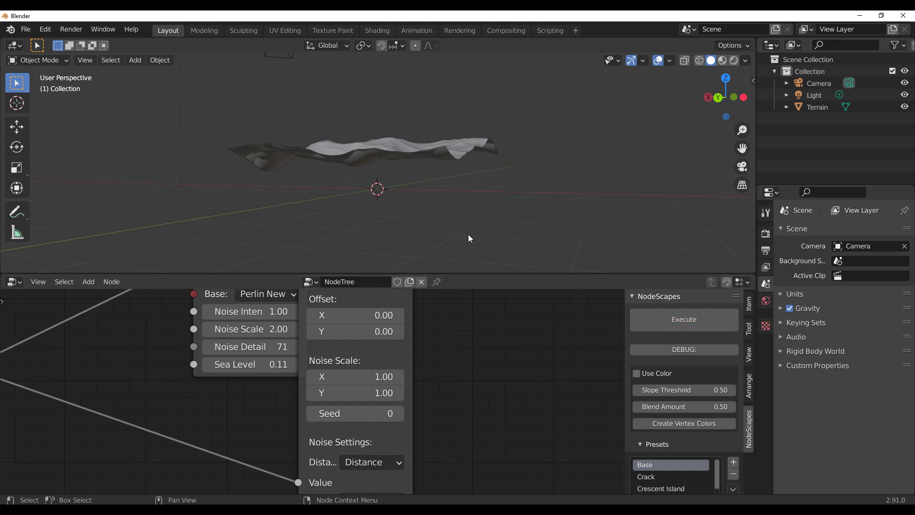
scroll(476, 210, "down", 2)
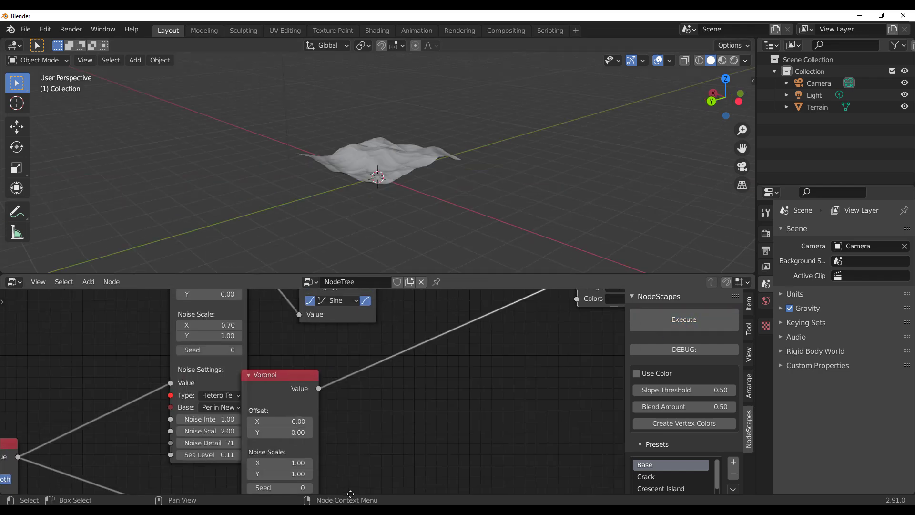
middle_click_drag(349, 280, 351, 293)
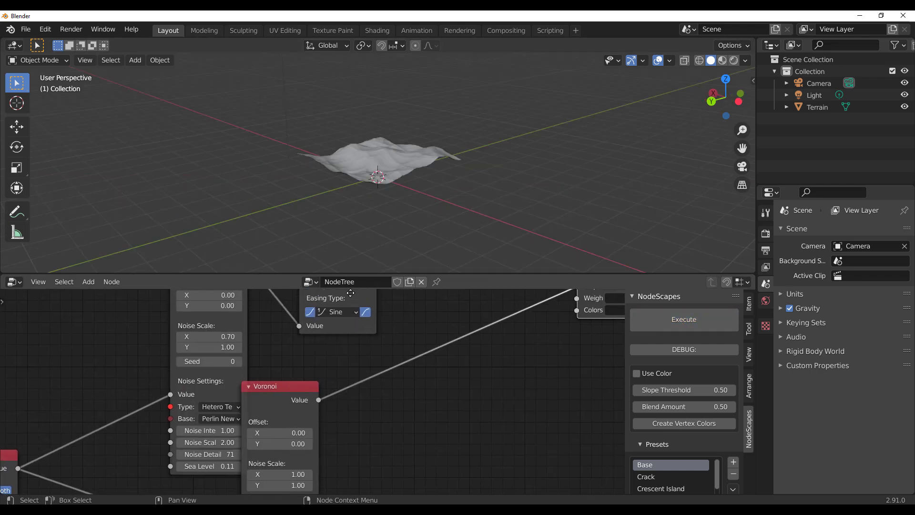
Step: Add a Multiply node via the 'mul' search onto the Voronoi-to-output link
middle_click_drag(481, 354, 417, 391)
left_click(416, 390)
key("shift+a")
left_click(417, 390)
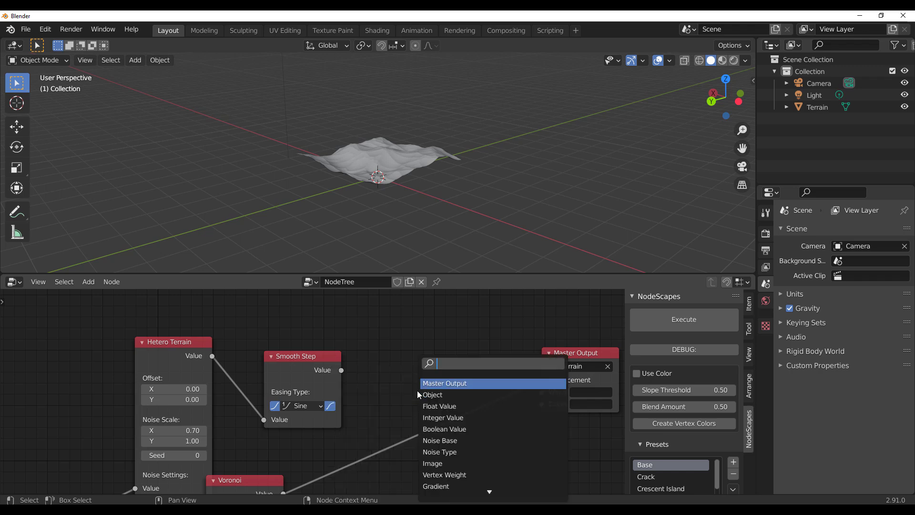
type("mo")
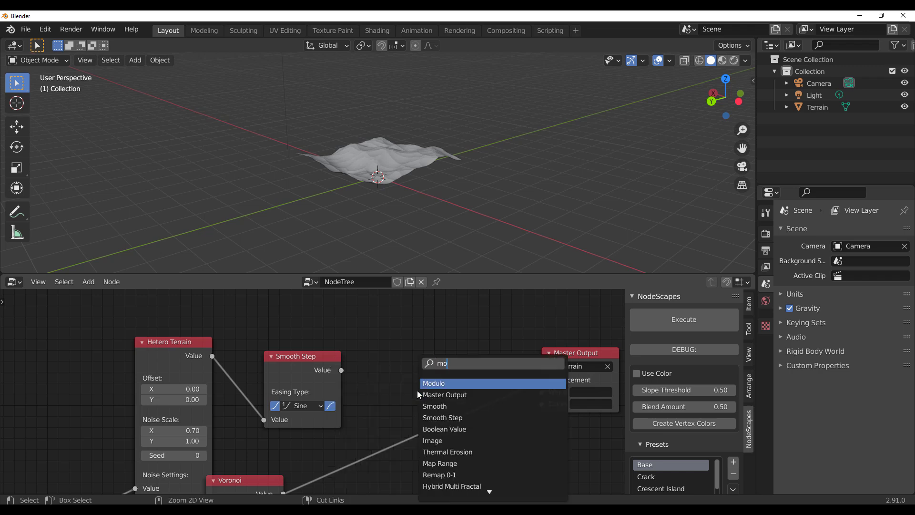
key("ctrl+a")
key("BackSpace")
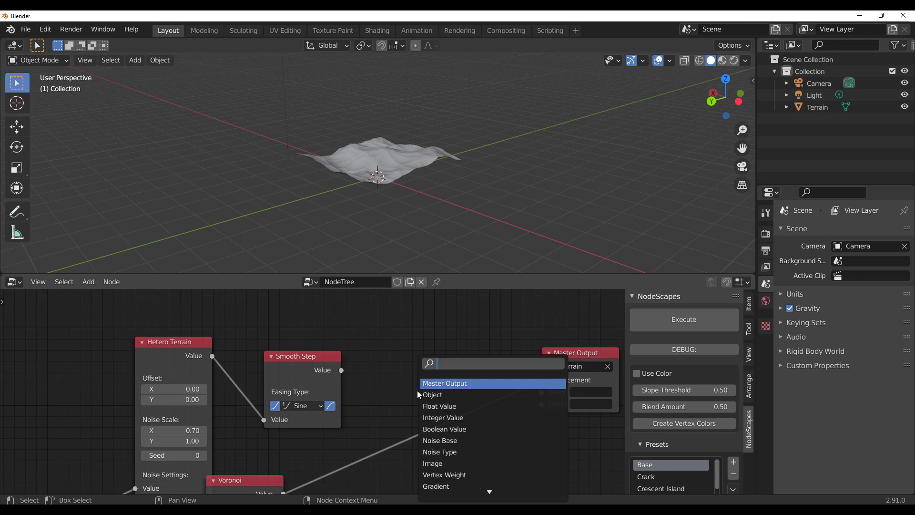
type("mul")
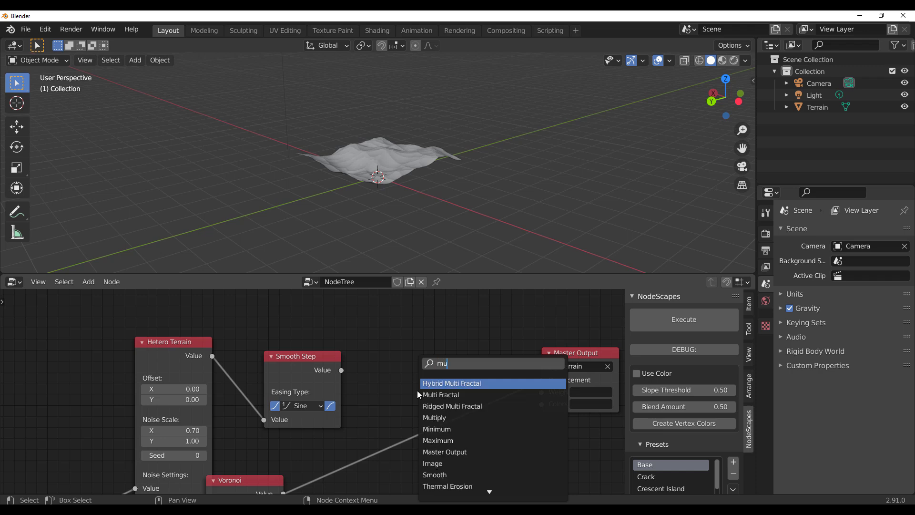
key("Down")
key("Down")
key("Return")
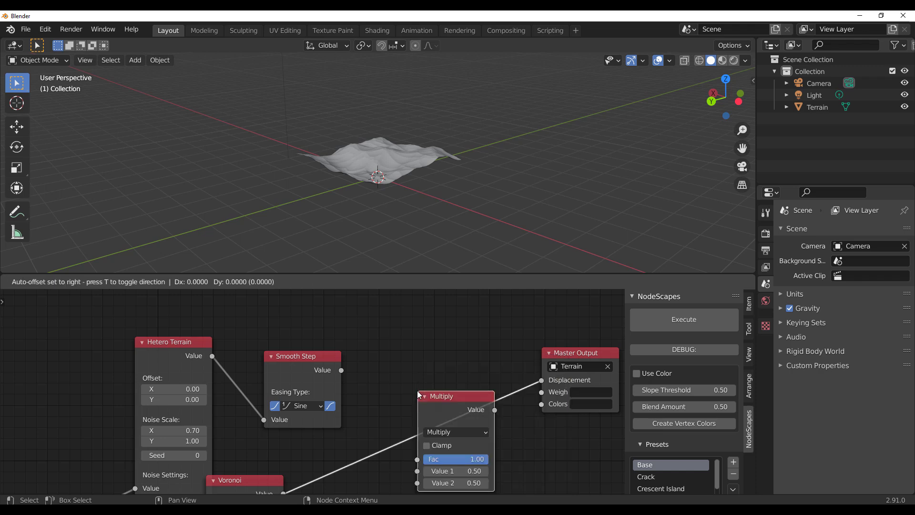
left_click(361, 329)
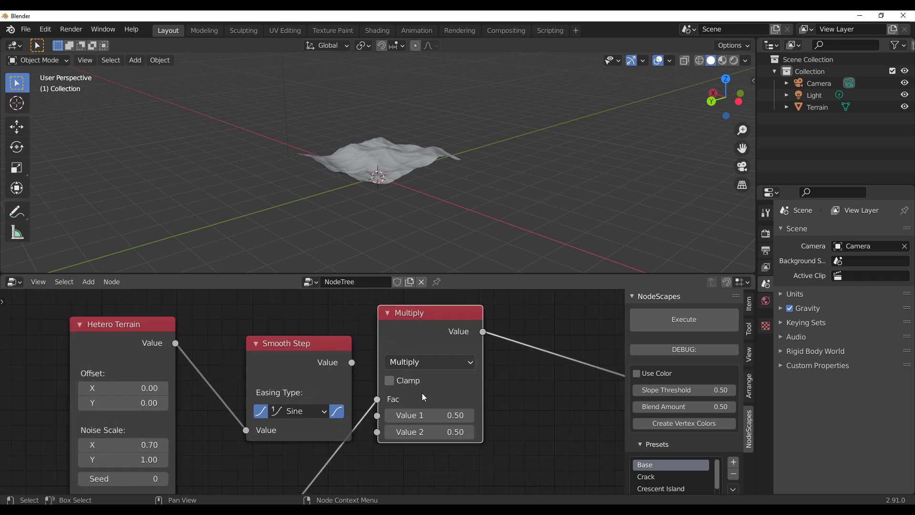
Step: Wire Smooth Step and Voronoi into the Multiply node, with Voronoi on Value 1
scroll(326, 463, "up", 2)
left_click_drag(314, 465, 418, 366)
scroll(440, 429, "down", 2)
middle_click_drag(439, 453, 435, 462)
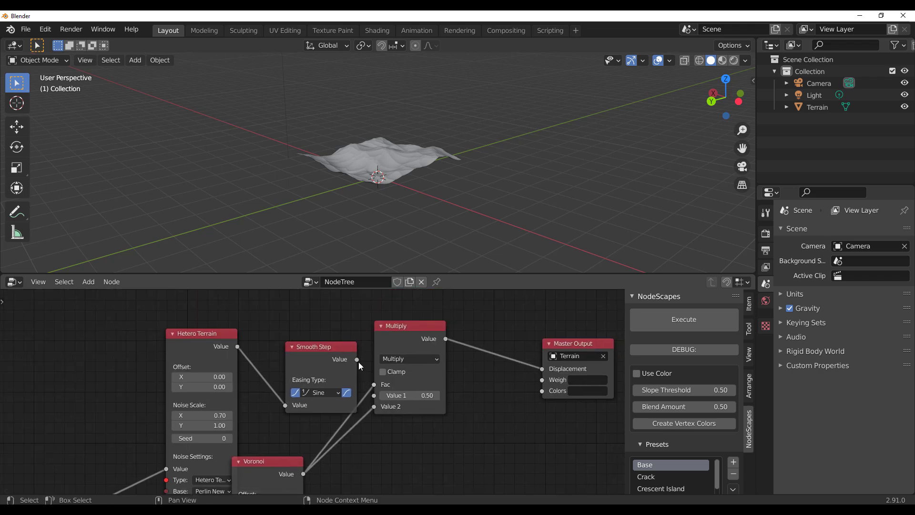
left_click_drag(358, 359, 351, 407)
left_click_drag(406, 329, 424, 413)
middle_click_drag(534, 452, 502, 394)
scroll(413, 187, "up", 5)
middle_click_drag(429, 173, 399, 174)
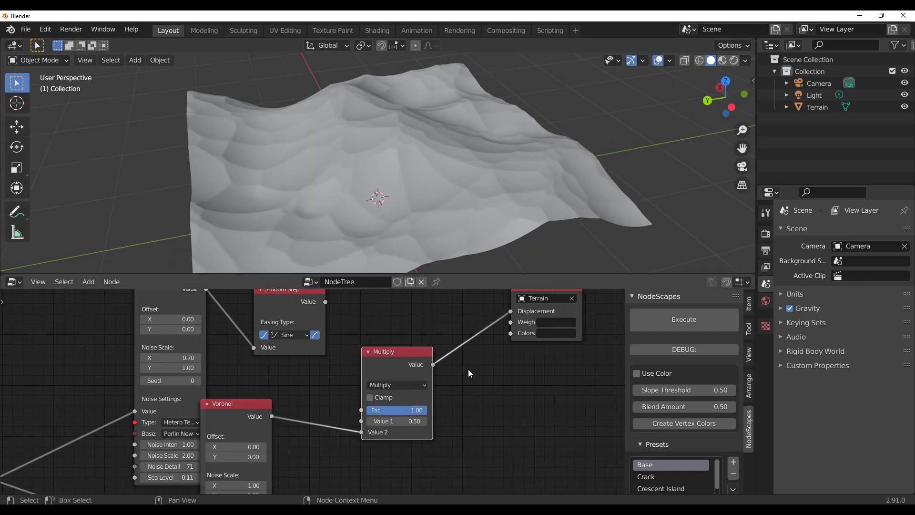
middle_click_drag(468, 368, 476, 395)
left_click_drag(370, 458, 405, 458)
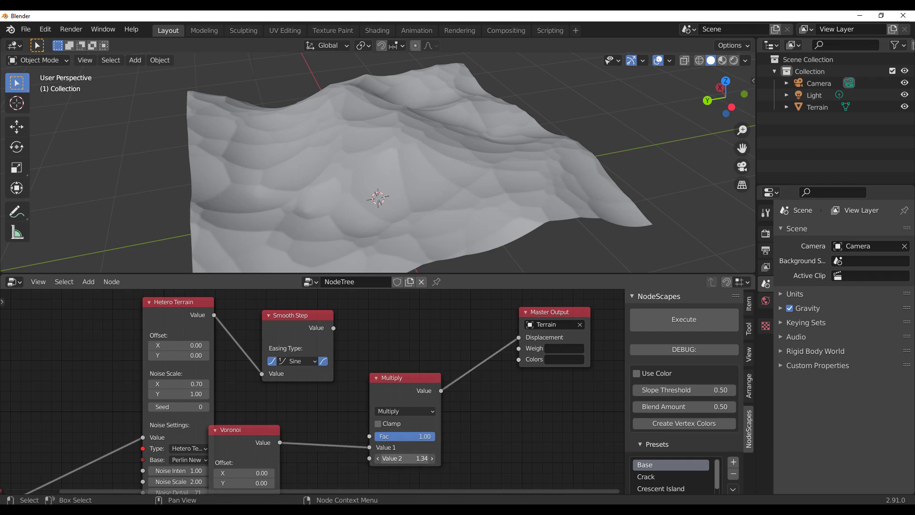
Step: Regenerate the terrain and lower Multiply's Value 2 to flatten it into a thin strip
left_click(679, 322)
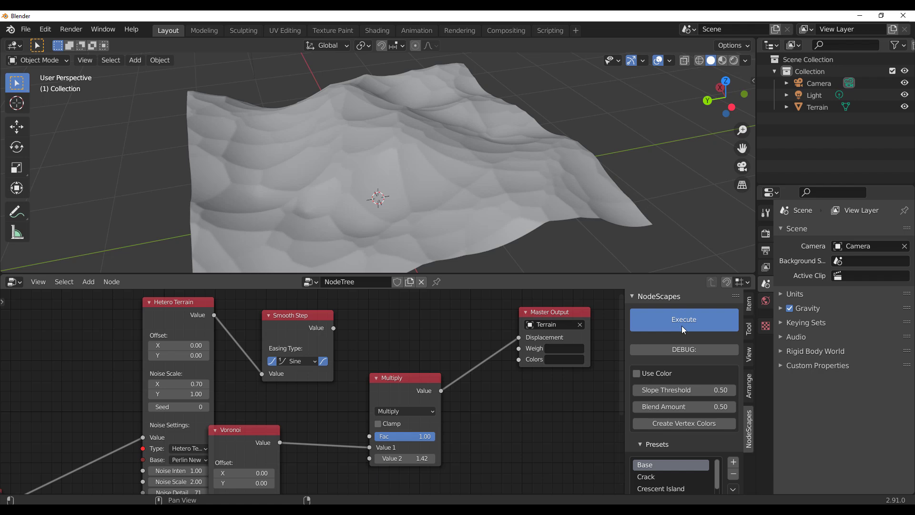
left_click(333, 222)
middle_click_drag(367, 208, 429, 200)
left_click_drag(403, 459, 369, 458)
middle_click_drag(411, 162, 377, 144)
left_click_drag(385, 458, 394, 459)
Step: Move the Master Output and Multiply nodes lower in the node tree
middle_click_drag(456, 370, 468, 406)
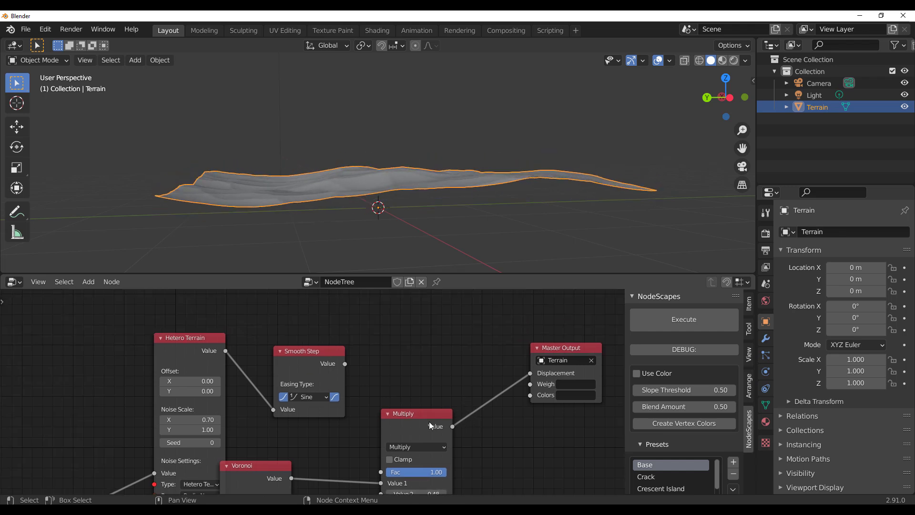
middle_click_drag(423, 372, 422, 393)
left_click_drag(546, 371, 550, 433)
left_click_drag(429, 434, 429, 478)
Step: Add a second Multiply node to the right of Smooth Step
key("shift+a")
left_click(435, 392)
type("mul")
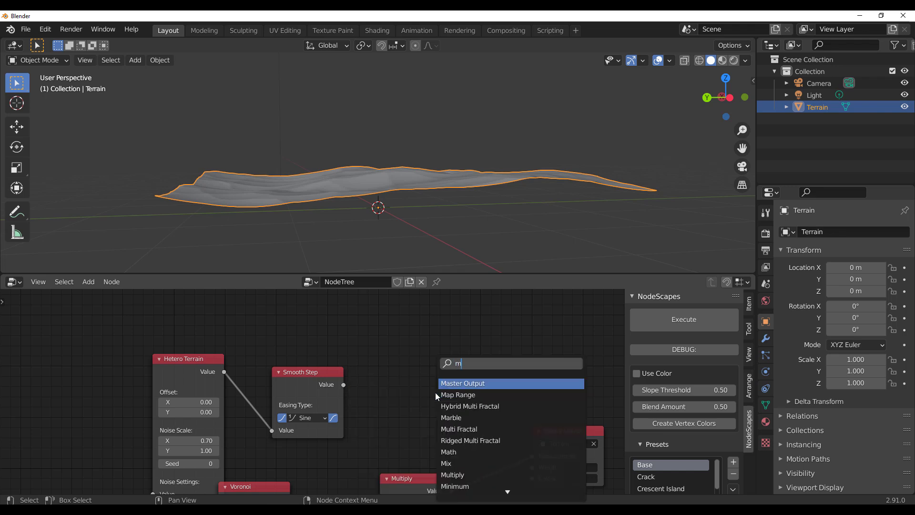
key("Down")
key("Down")
key("Down")
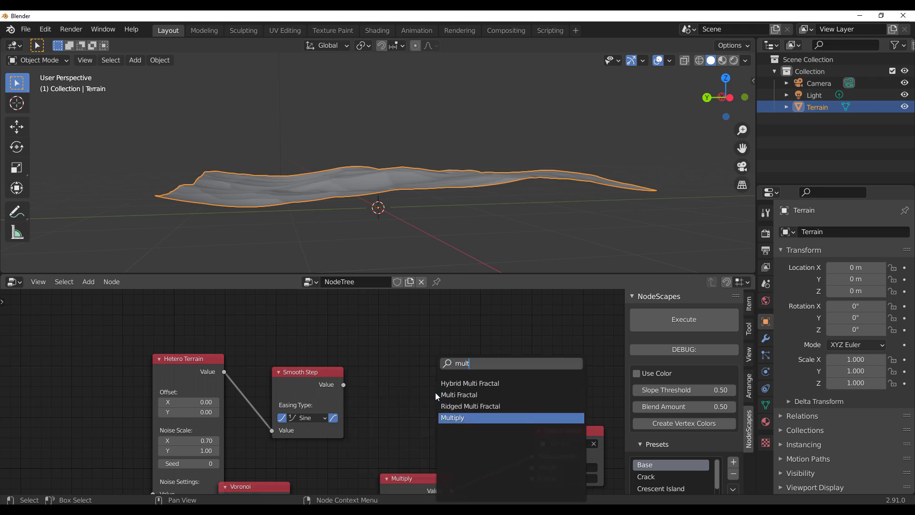
key("Return")
left_click(407, 361)
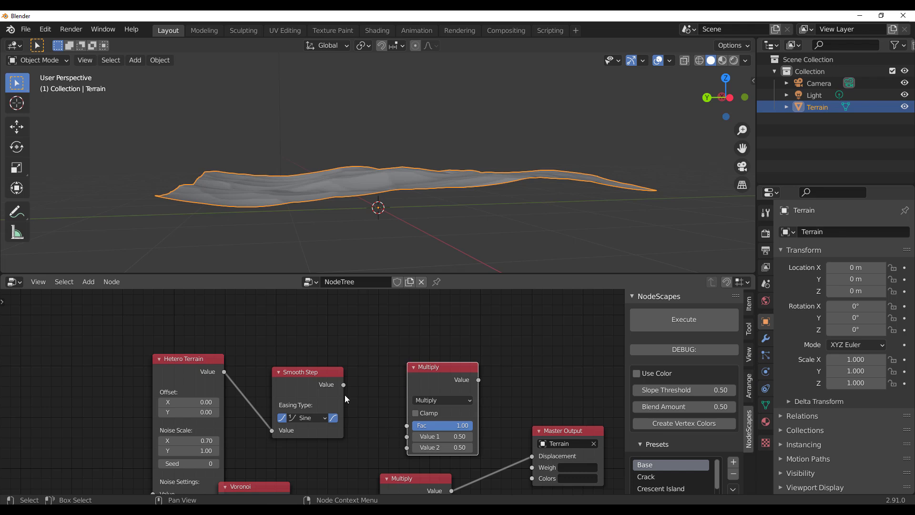
Step: Route Smooth Step through the new Multiply into Displacement and regenerate rugged mountains
left_click_drag(344, 385, 406, 437)
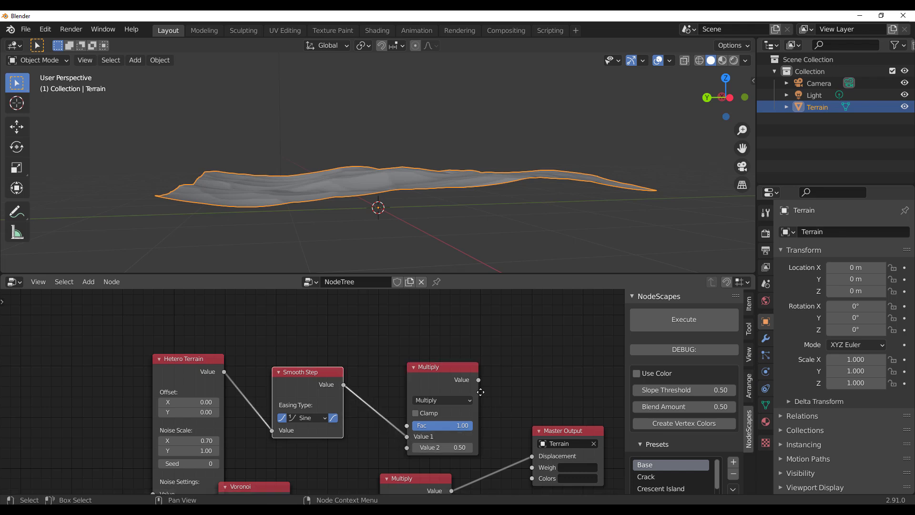
middle_click_drag(504, 438, 477, 394)
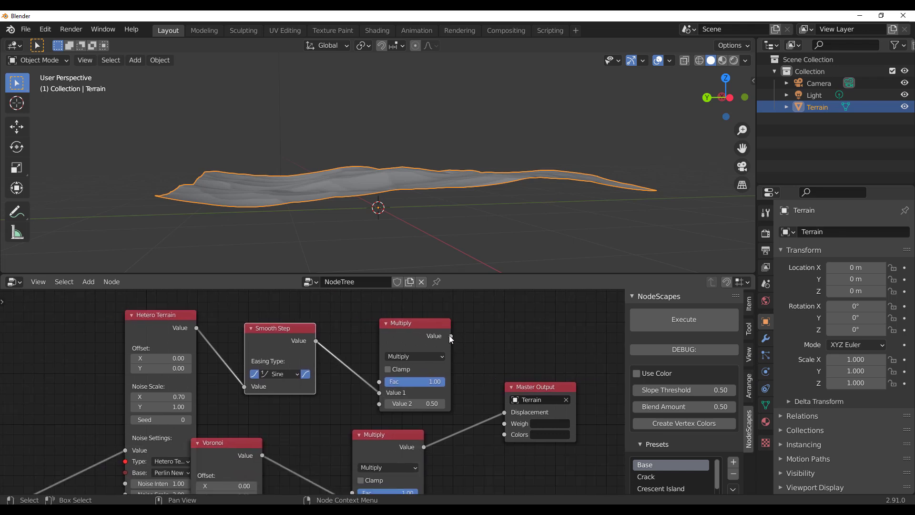
left_click_drag(451, 336, 507, 421)
left_click_drag(451, 336, 505, 412)
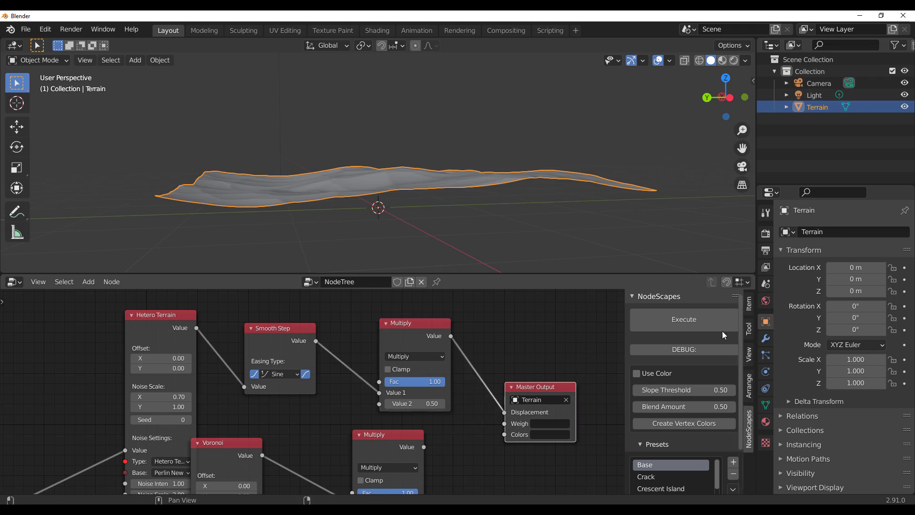
left_click(712, 319)
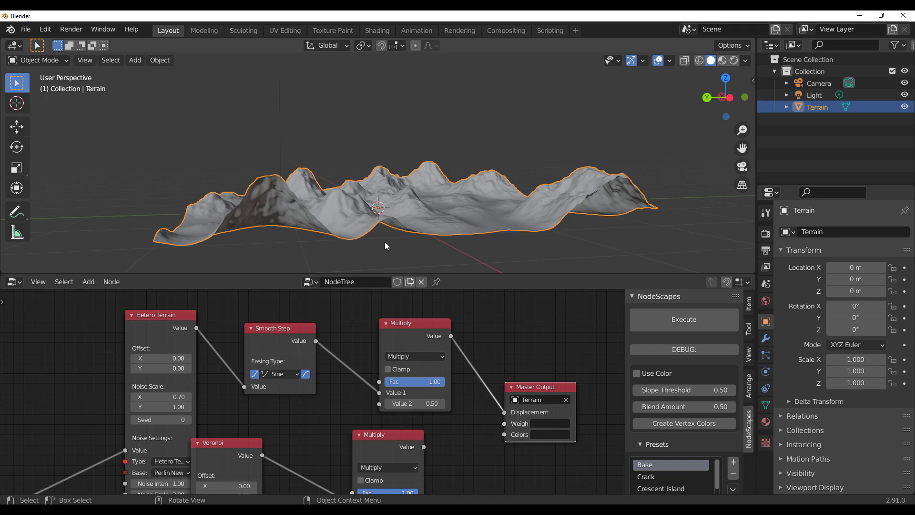
Step: Raise the upper Multiply's Value 2 to 1.09 and set Hetero Terrain's Sea Level to 0.20
left_click_drag(421, 404, 474, 405)
middle_click_drag(304, 115, 367, 248)
middle_click_drag(322, 434, 465, 331)
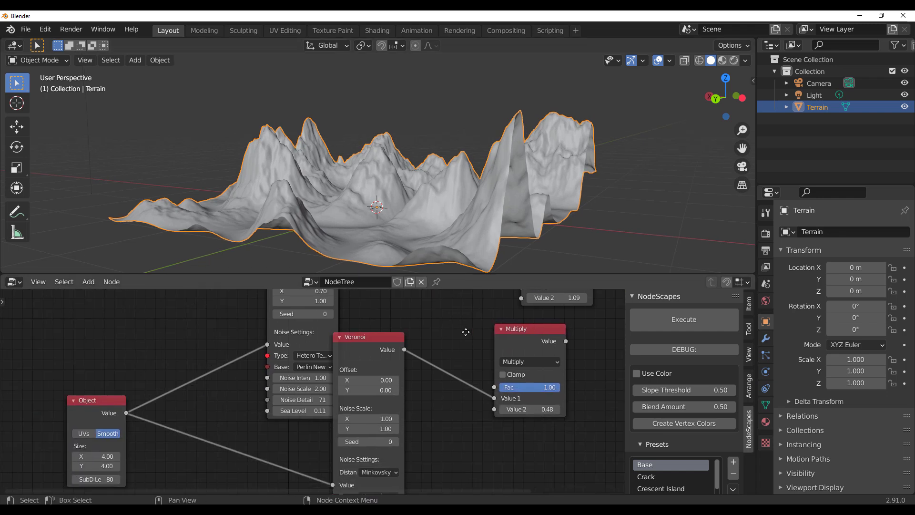
scroll(291, 425, "up", 7)
left_click_drag(311, 425, 311, 424)
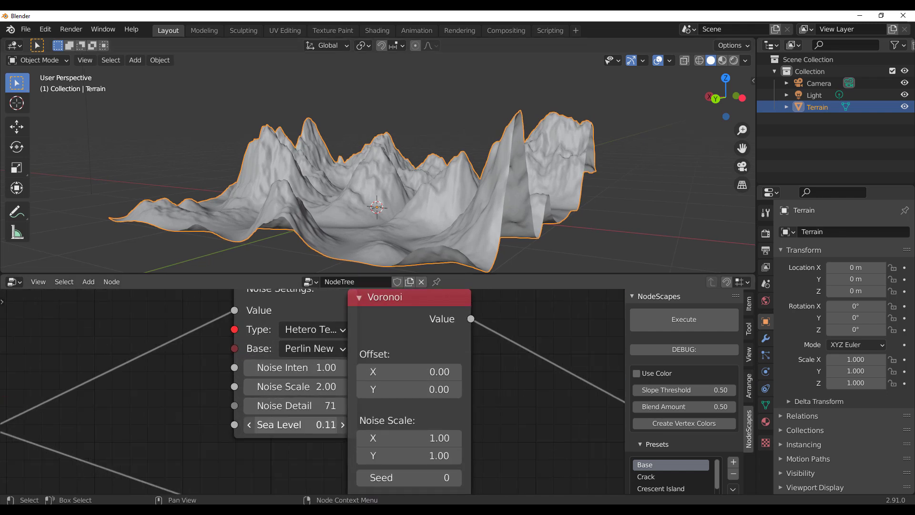
type("0.5")
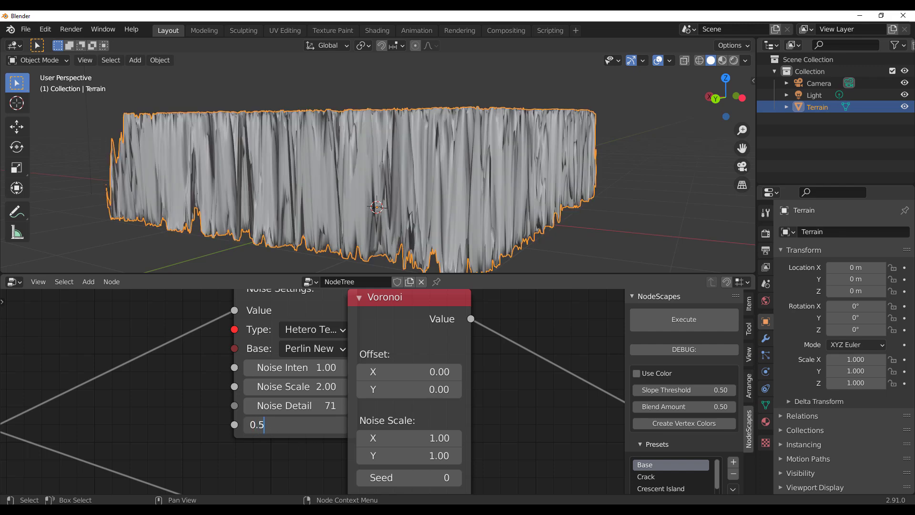
key("Return")
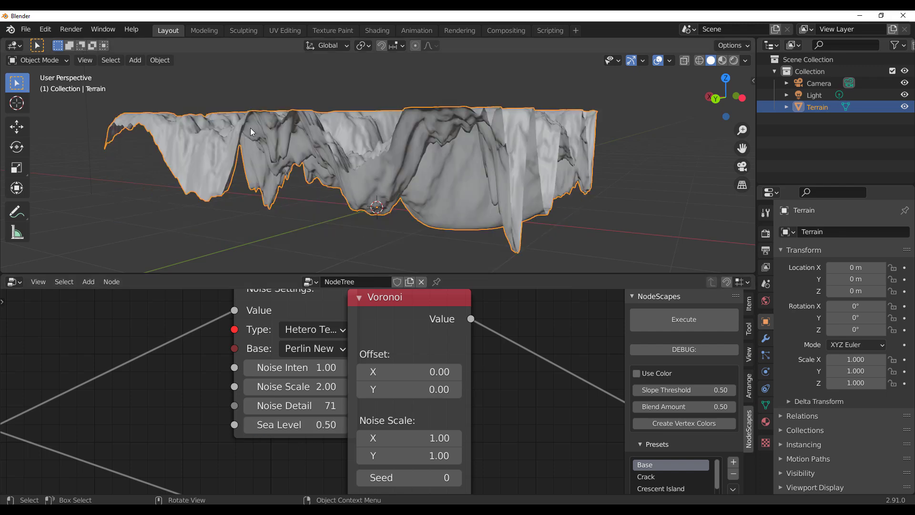
left_click(296, 424)
type("0.2")
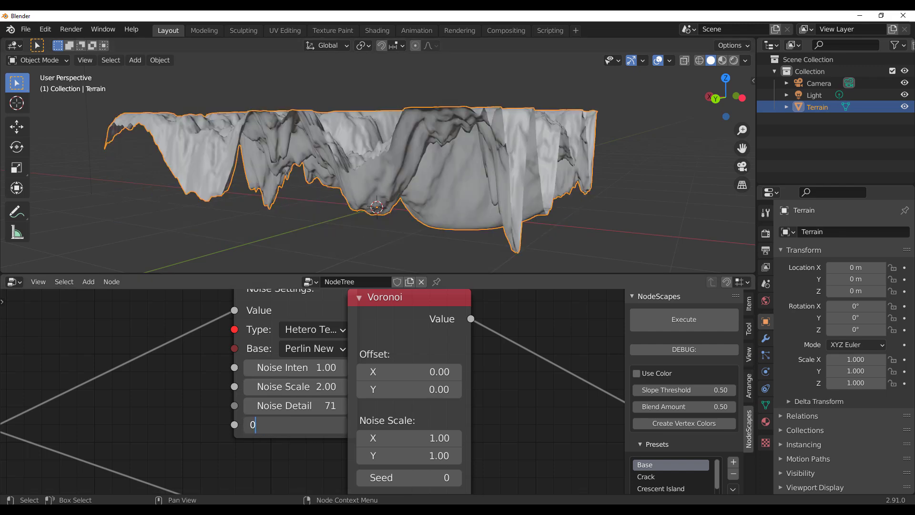
key("Return")
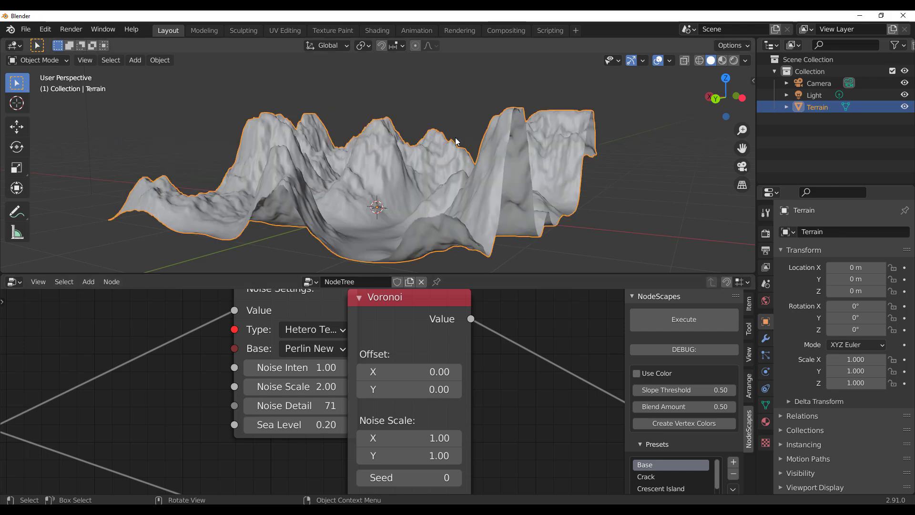
Step: Connect the lower Multiply's Value output to Master Output's Displacement
middle_click_drag(305, 162, 378, 153)
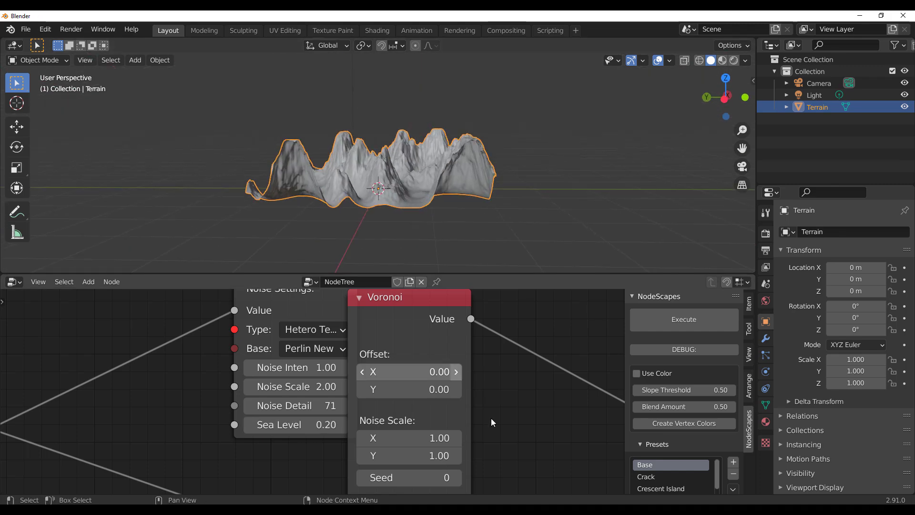
middle_click_drag(614, 380, 359, 436)
scroll(357, 456, "down", 2)
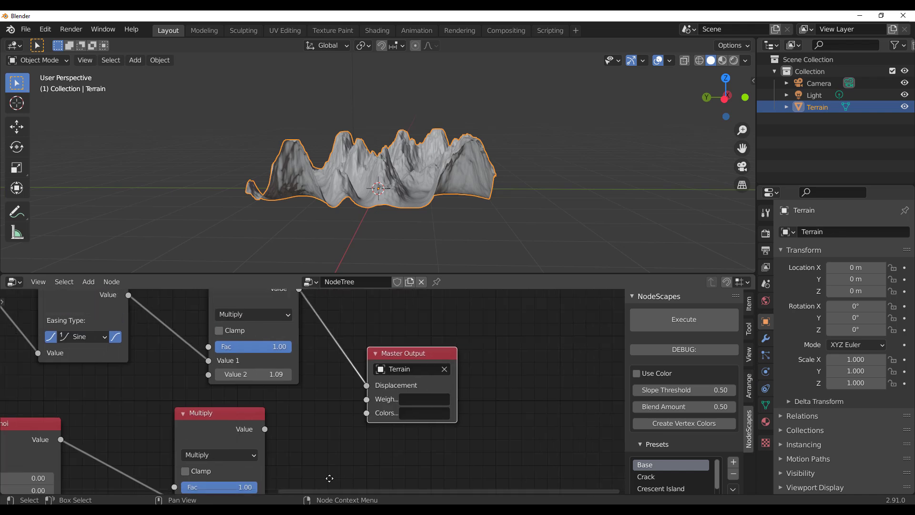
left_click_drag(398, 362, 500, 345)
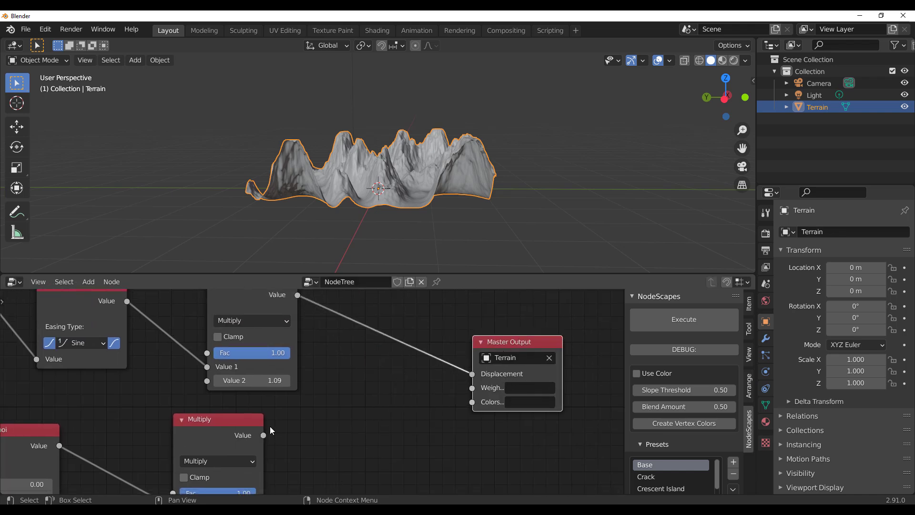
middle_click_drag(328, 418, 305, 457)
middle_click_drag(403, 171, 455, 209)
left_click_drag(240, 475, 475, 414)
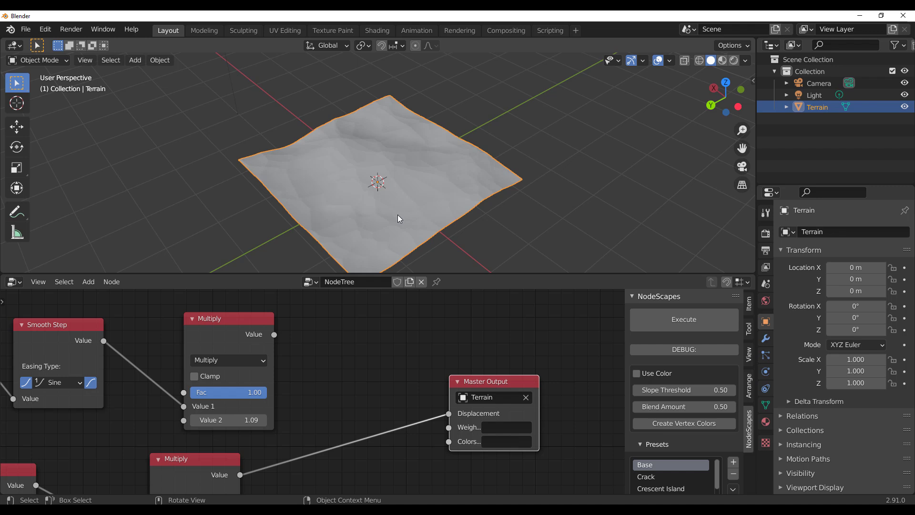
Step: Add a Subtract node above Master Output and feed the lower Multiply into its Value 2
key("shift+a")
left_click(318, 389)
type("s")
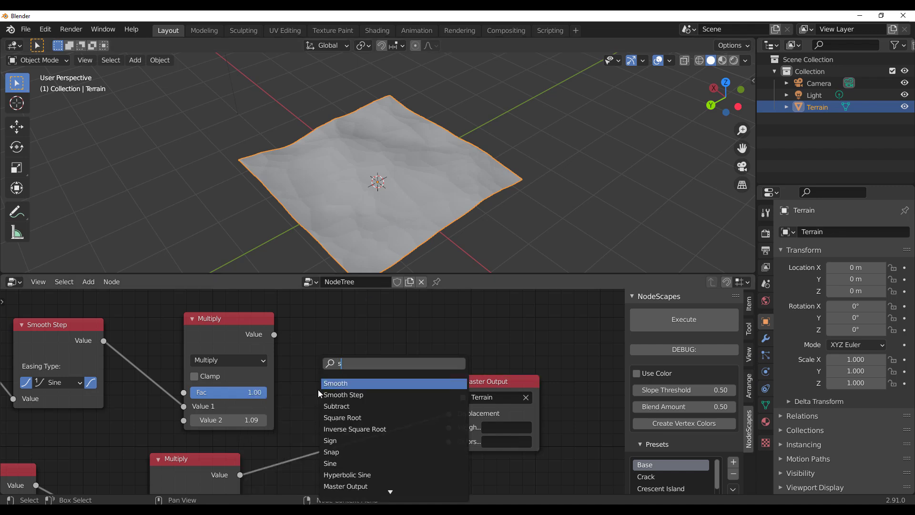
type("u")
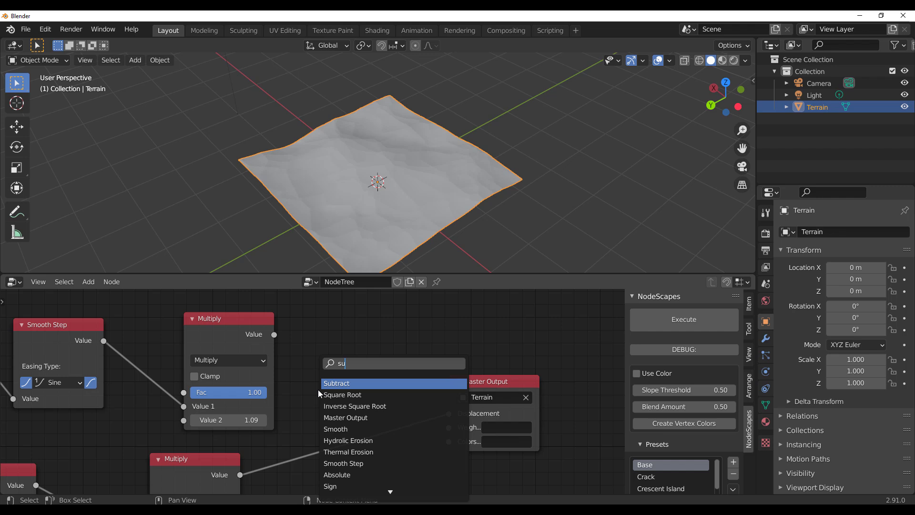
key("Return")
left_click(321, 309)
left_click(307, 310)
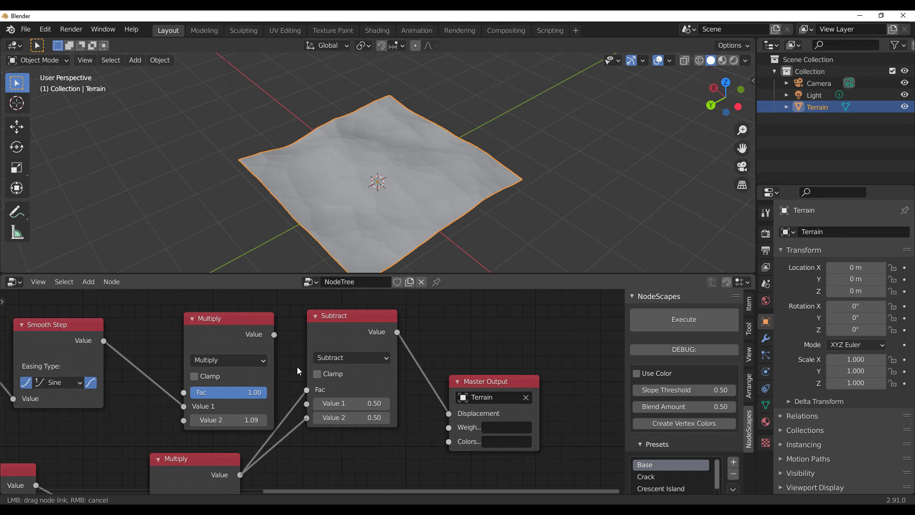
left_click_drag(297, 367, 274, 431)
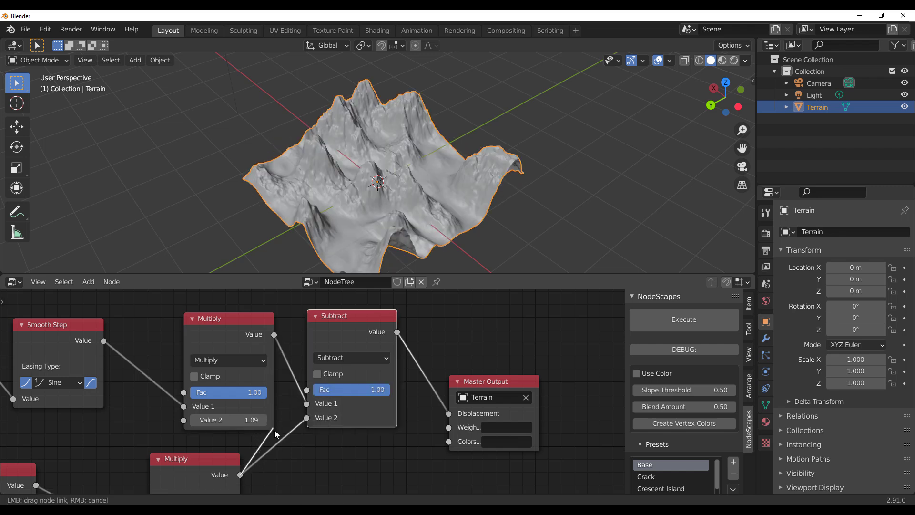
Step: Preview the Subtract factor's effect and enable Clamp on the Subtract node
middle_click_drag(500, 214, 291, 238)
left_click_drag(485, 386, 533, 341)
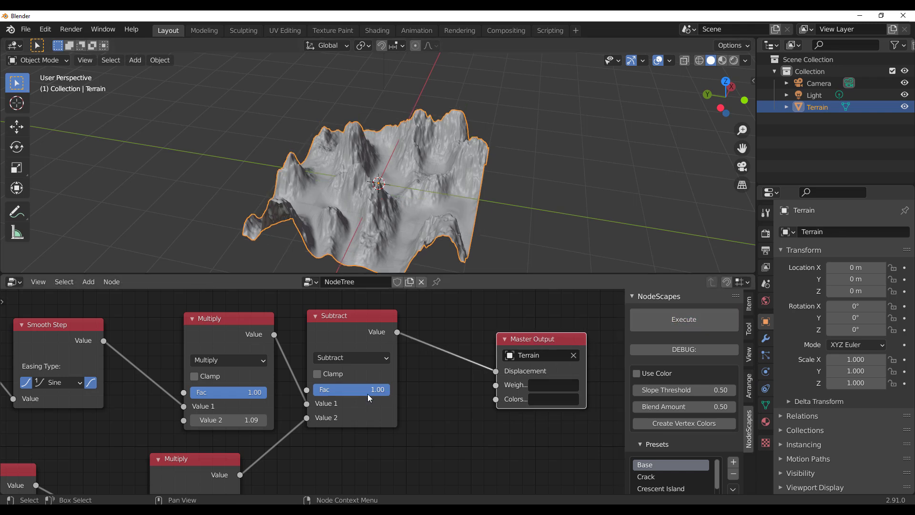
mouse_move(385, 390)
left_mouse_down()
mouse_move(314, 389)
mouse_move(372, 391)
left_mouse_up()
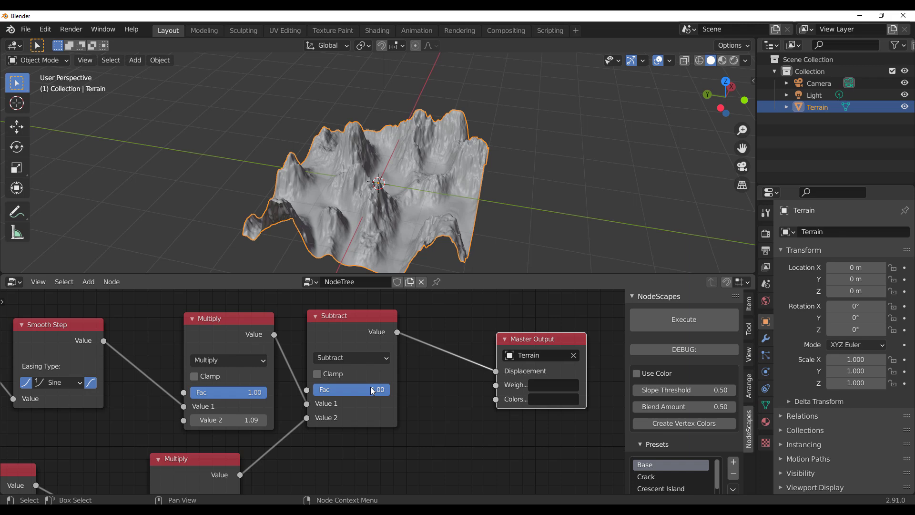
left_click(318, 376)
Step: Sweep the Subtract factor down to 0.51 and back to 1.00, then frame the whole terrain
middle_click_drag(402, 262, 448, 176)
scroll(360, 223, "up", 4)
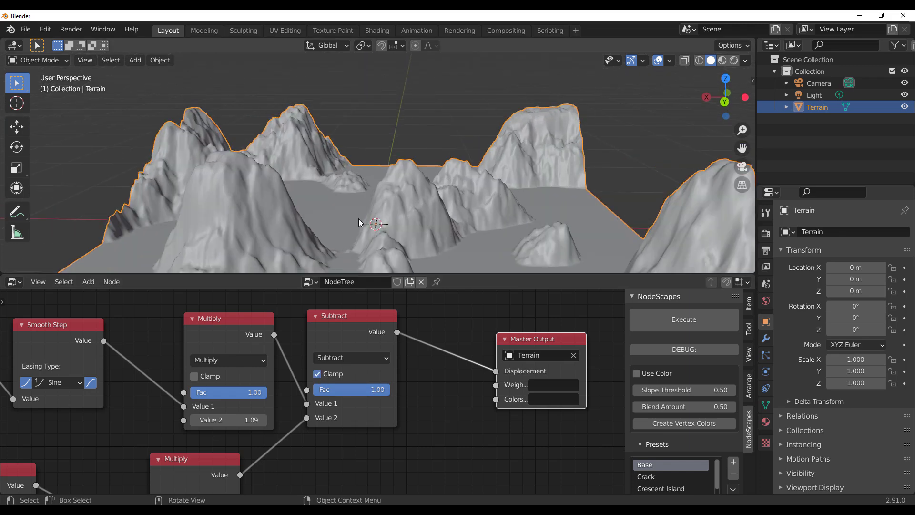
middle_click_drag(360, 223, 365, 182)
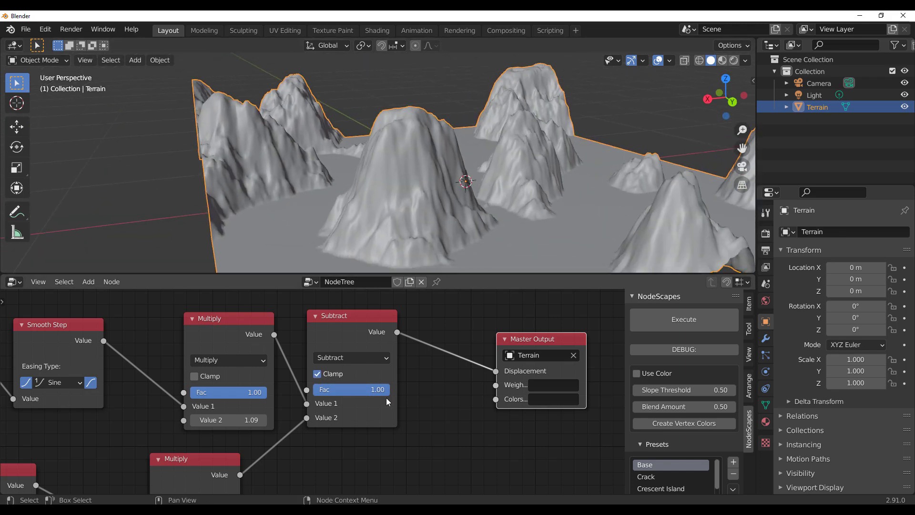
mouse_move(388, 390)
left_mouse_down()
mouse_move(329, 389)
mouse_move(388, 389)
left_mouse_up()
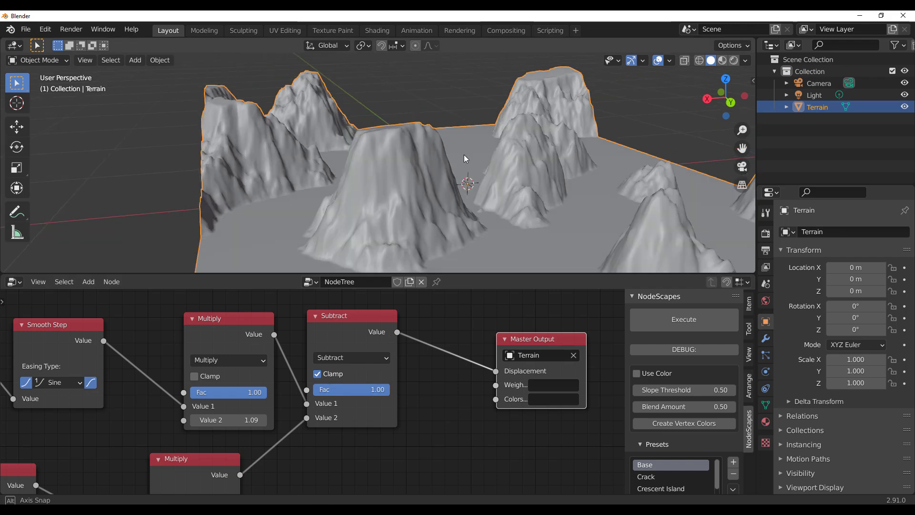
middle_click_drag(465, 155, 477, 191)
middle_click_drag(423, 410, 284, 430)
left_click_drag(411, 369, 461, 341)
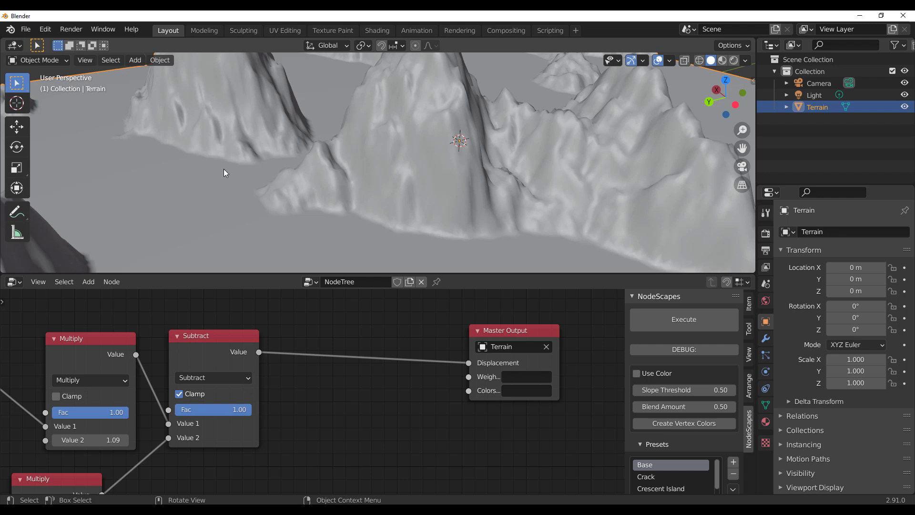
key("KP_Decimal")
Step: Add an Edge Fade node, found by searching 'fas', between Subtract and Master Output
key("shift+a")
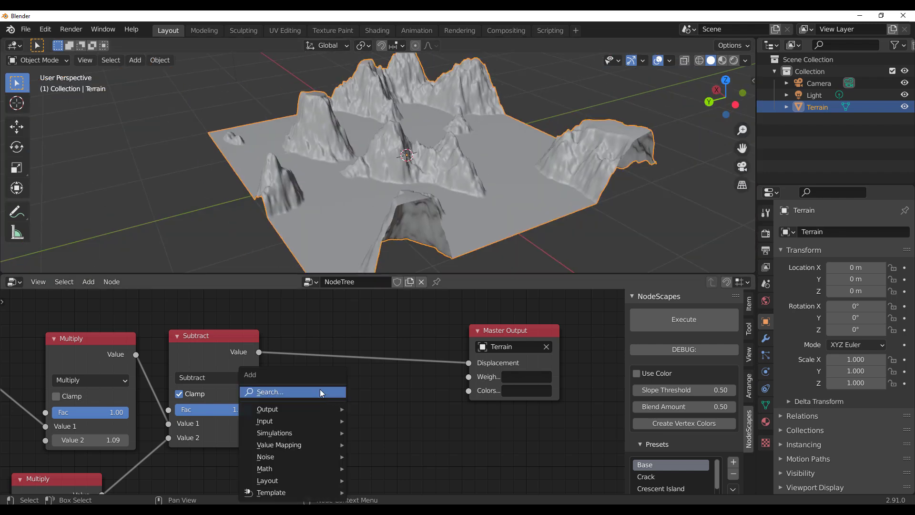
left_click(320, 388)
type("fas")
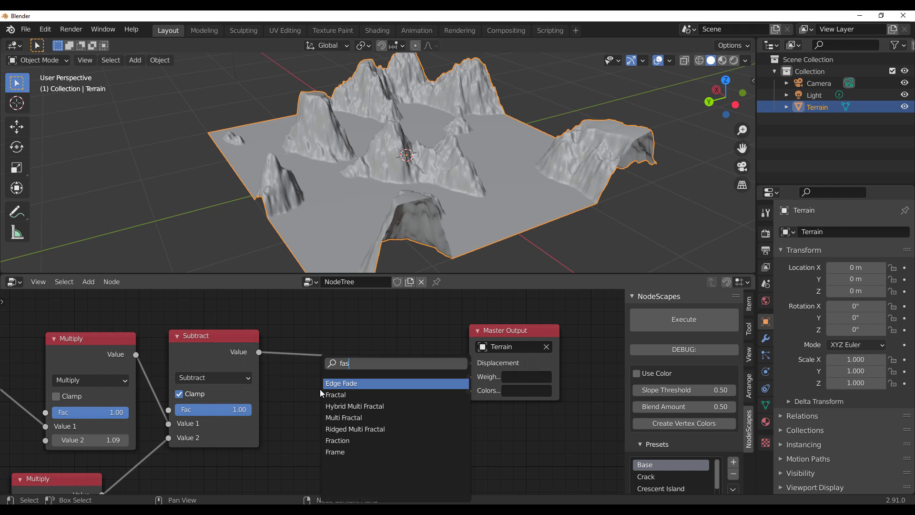
key("Return")
left_click(322, 327)
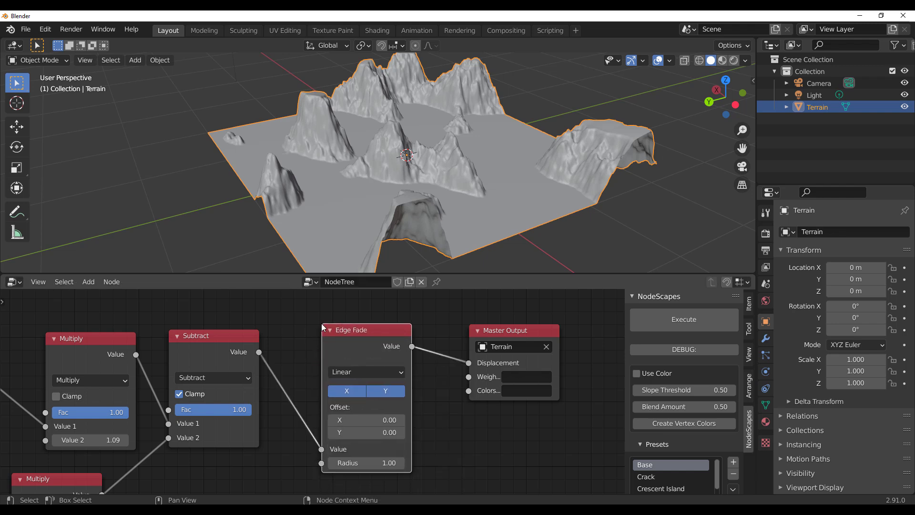
Step: Set the Edge Fade Radius to 1.60 to flatten the terrain's outer edges
middle_click_drag(484, 450, 484, 409)
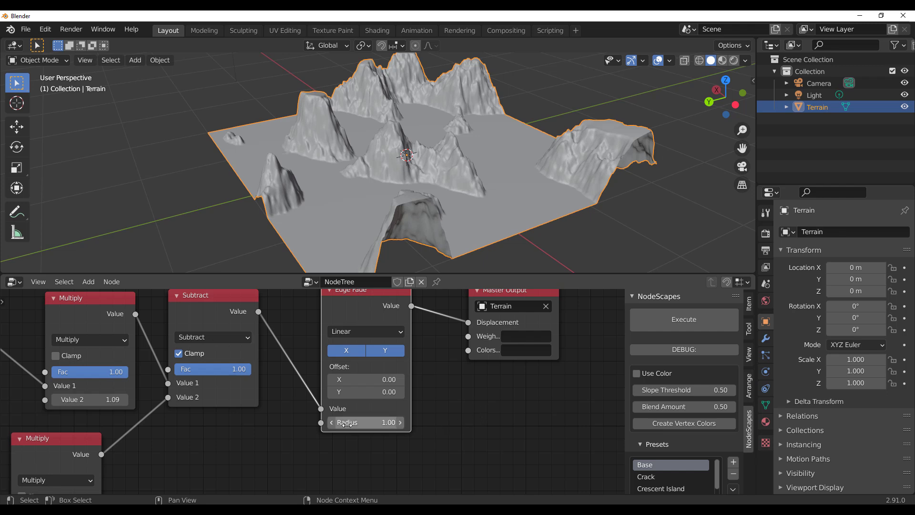
left_click_drag(367, 422, 400, 422)
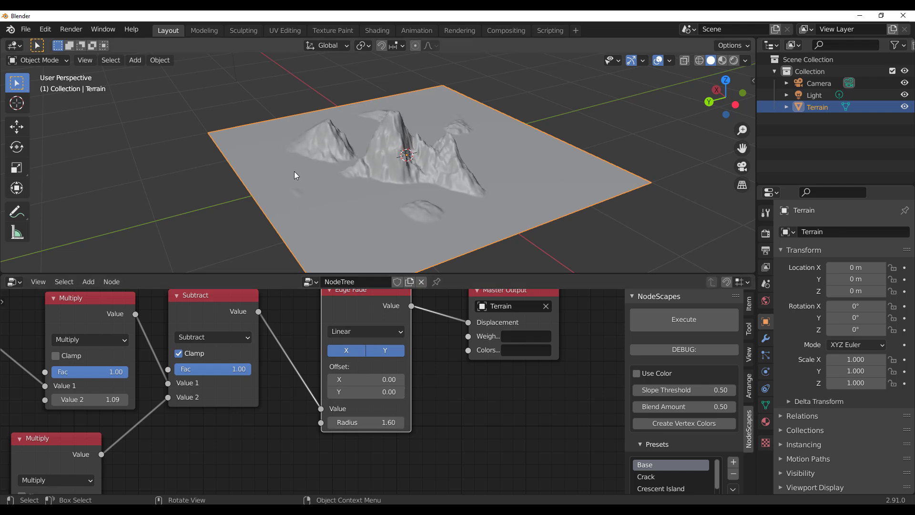
scroll(420, 172, "up", 4)
middle_click_drag(293, 171, 379, 66)
middle_click_drag(412, 108, 395, 87)
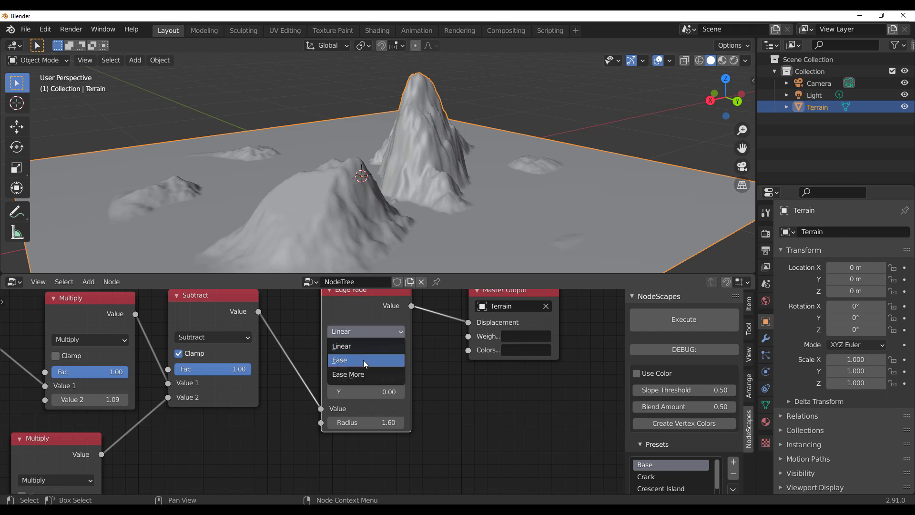
Step: Give Edge Fade an Ease falloff, Radius 1.52 and Offset X 0.33
left_click(365, 362)
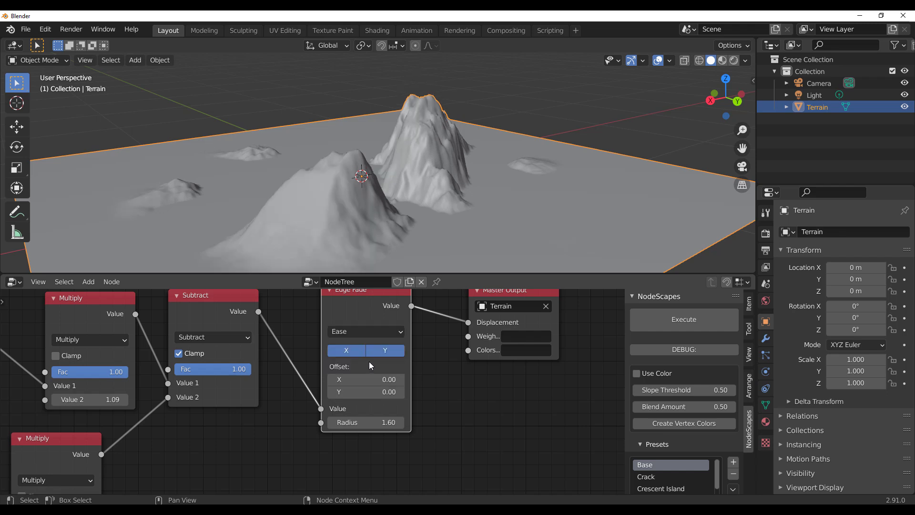
left_click_drag(366, 424, 367, 377)
scroll(412, 167, "down", 4)
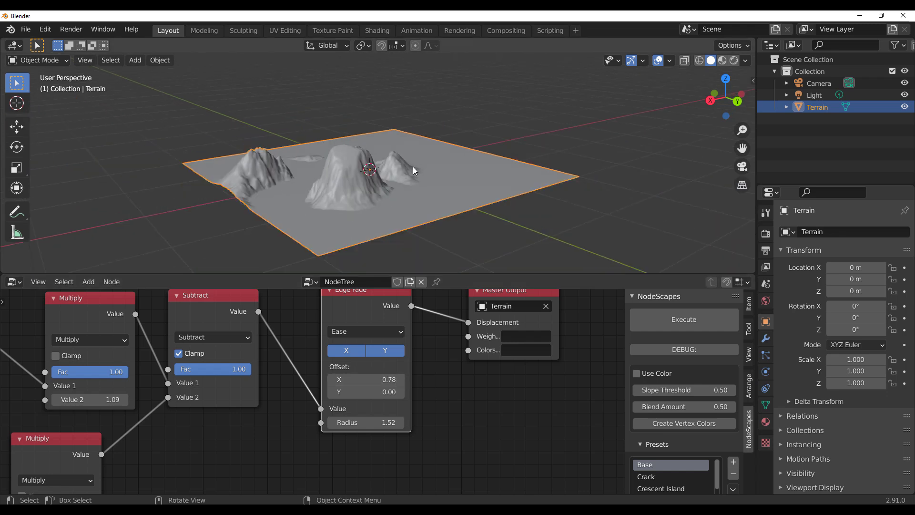
middle_click_drag(413, 167, 305, 202)
scroll(368, 228, "up", 5)
middle_click_drag(368, 229, 375, 184)
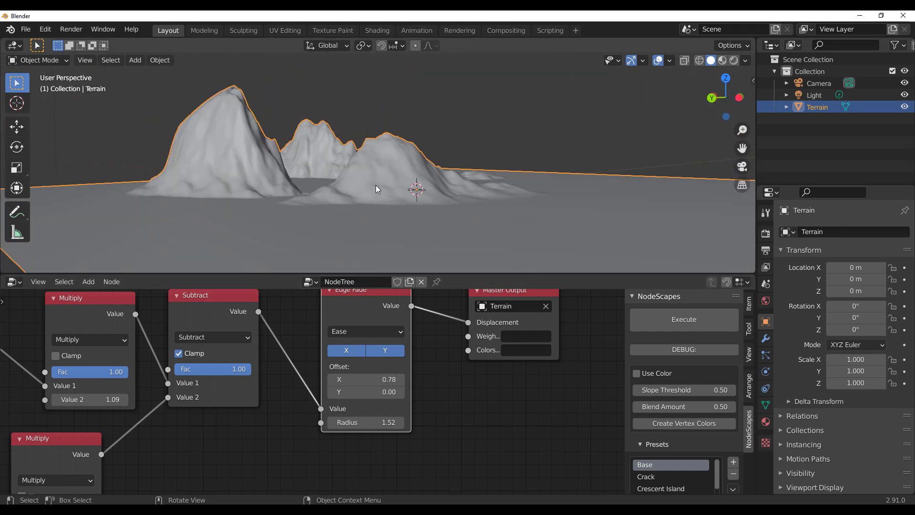
scroll(396, 194, "up", 5)
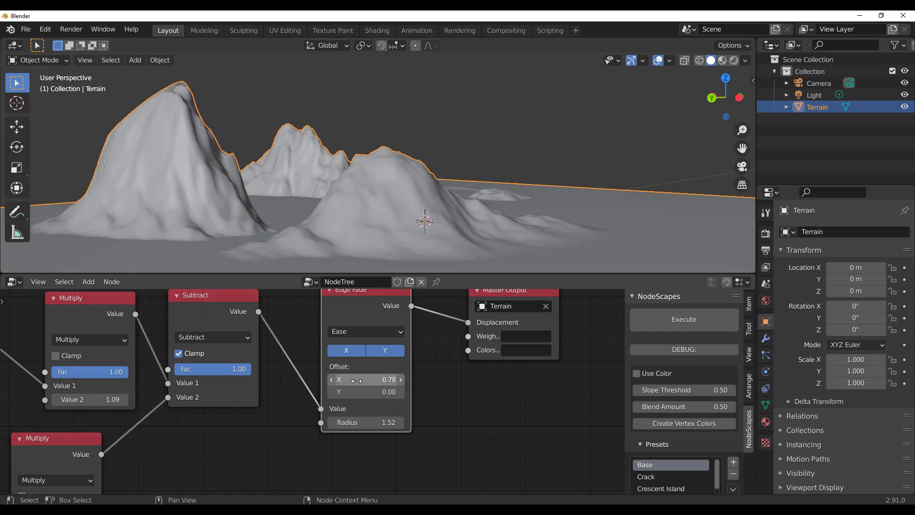
mouse_move(357, 380)
left_mouse_down()
mouse_move(324, 381)
mouse_move(349, 380)
left_mouse_up()
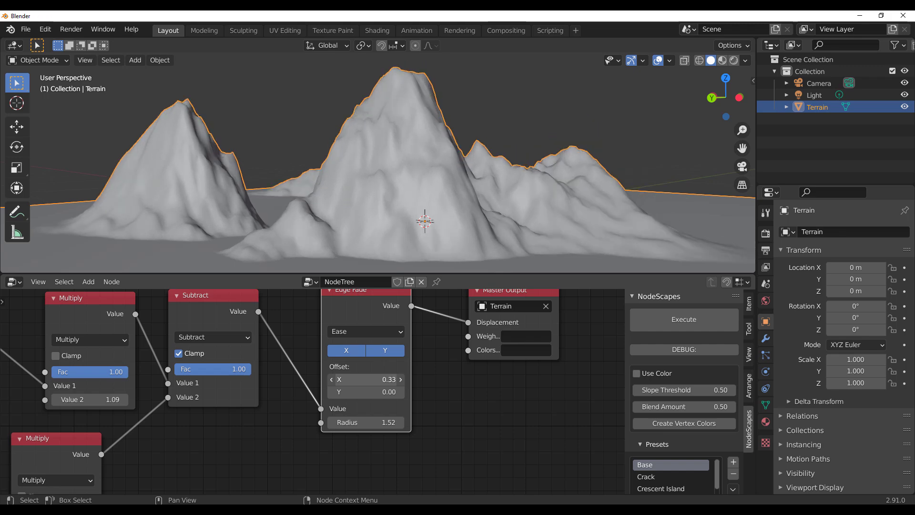
Step: Scroll through the Nodescapes 0.5 product description and purchase details on Blender Market
scroll(353, 163, "down", 4)
scroll(351, 185, "up", 6)
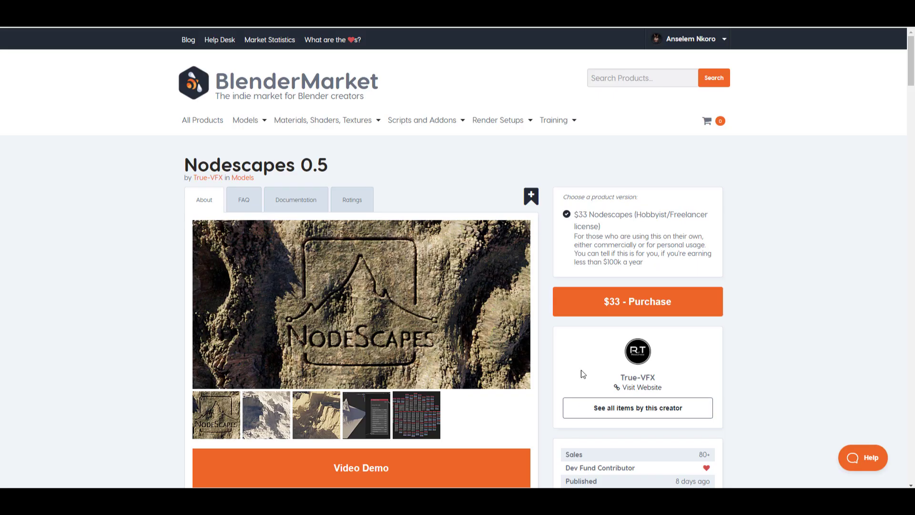
scroll(575, 334, "down", 10)
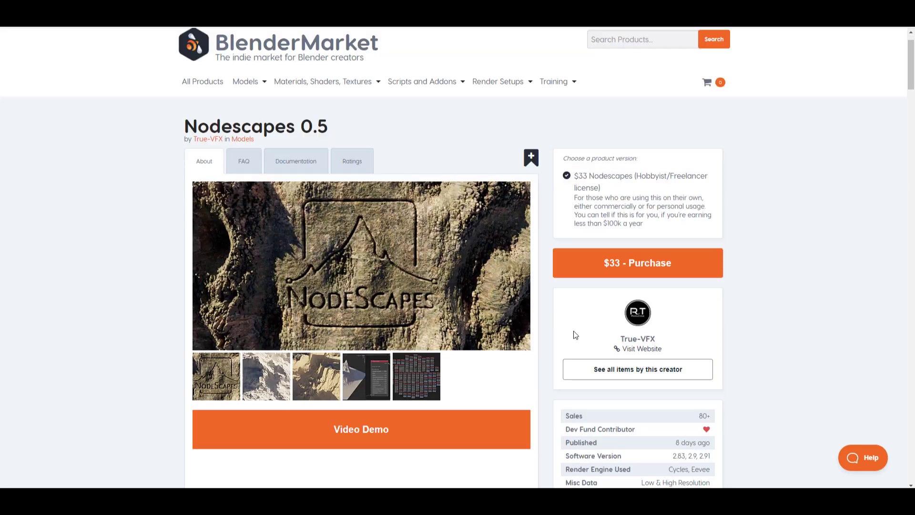
scroll(574, 335, "up", 6)
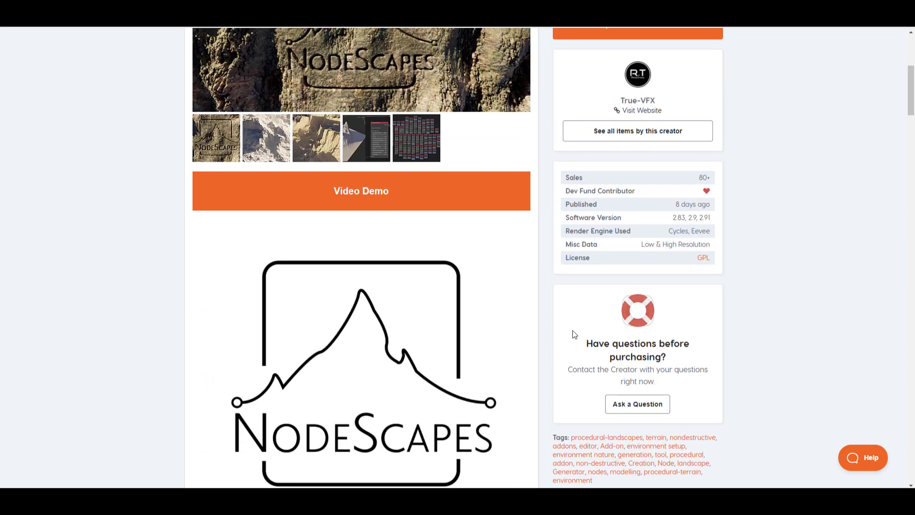
scroll(548, 328, "down", 15)
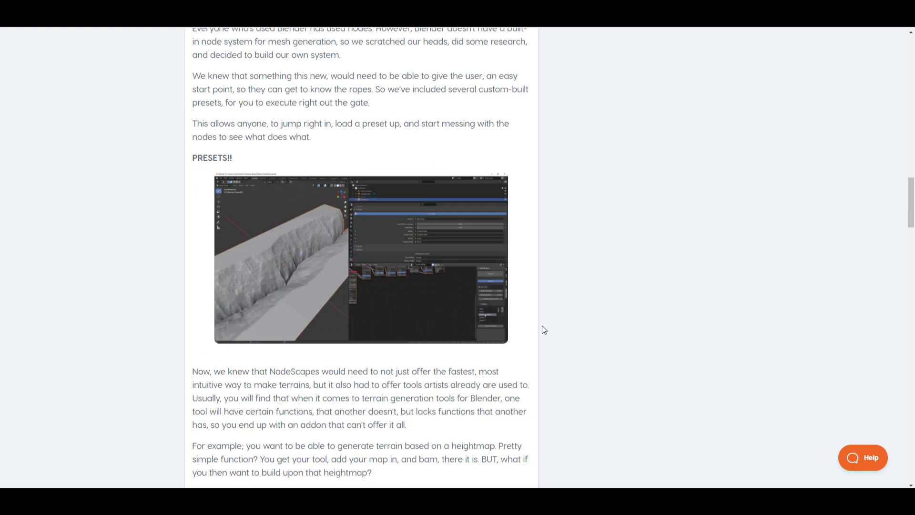
scroll(543, 328, "down", 15)
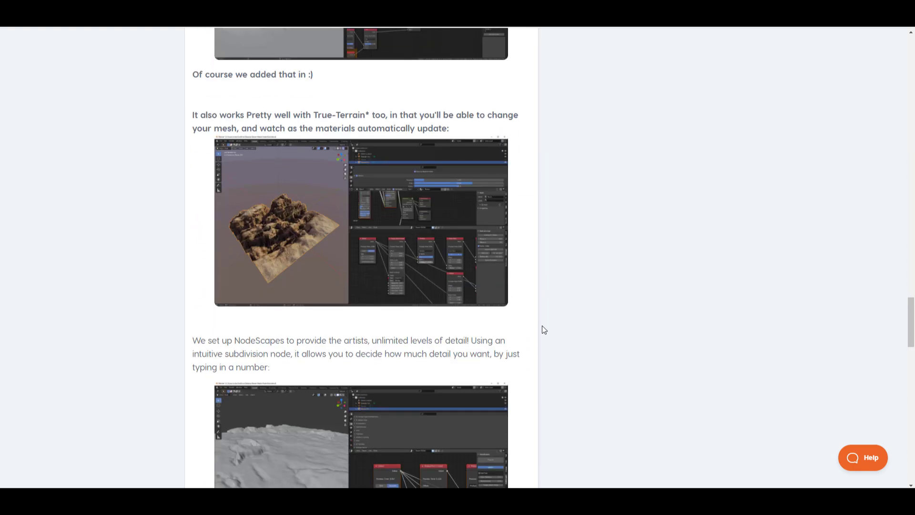
scroll(542, 325, "down", 13)
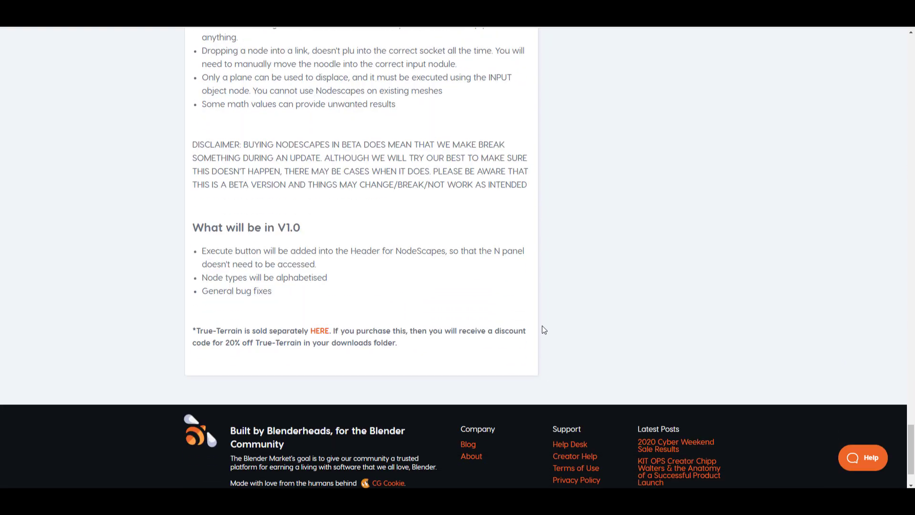
scroll(541, 325, "up", 9)
scroll(542, 325, "up", 12)
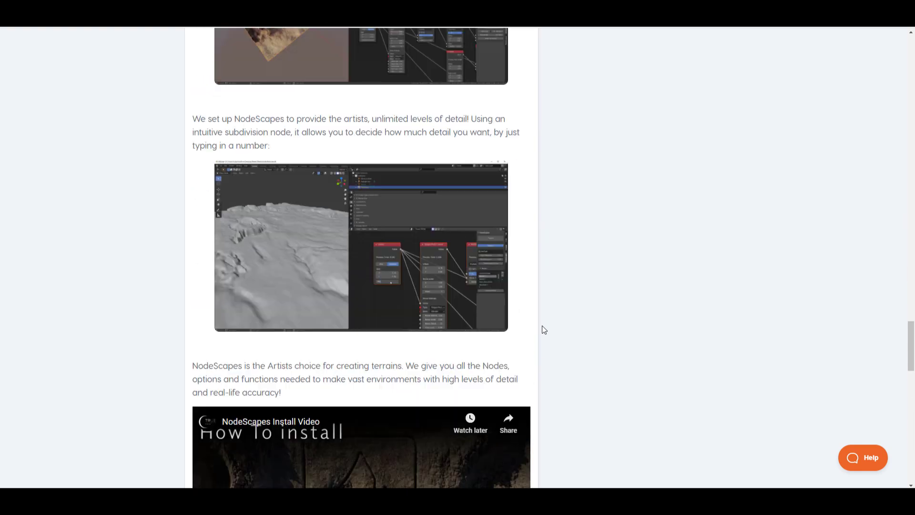
scroll(545, 329, "up", 15)
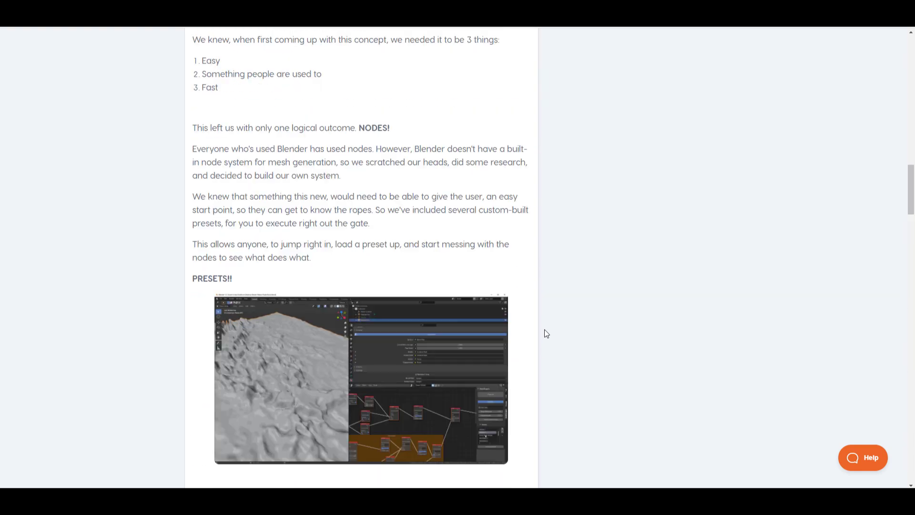
scroll(544, 330, "up", 12)
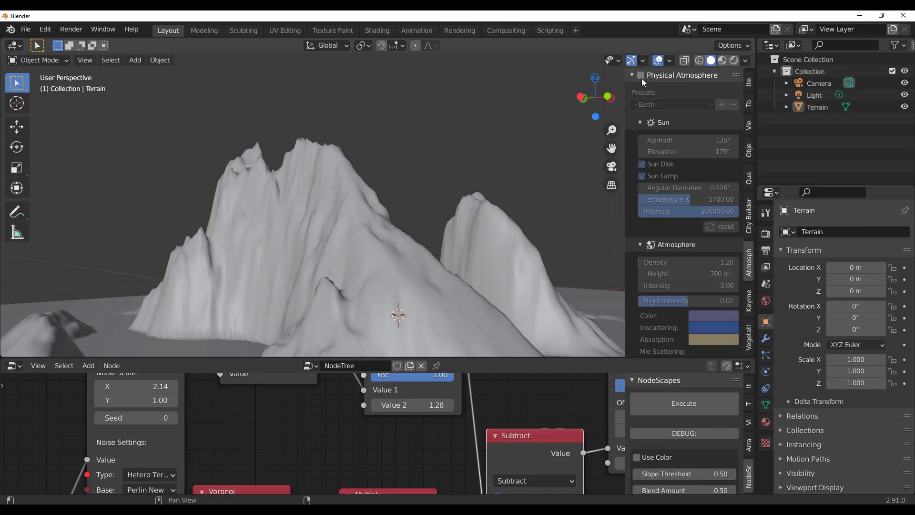
Step: Enable Physical Atmosphere with intensity 5.35 and adjust the sun's elevation and azimuth
left_click(641, 76)
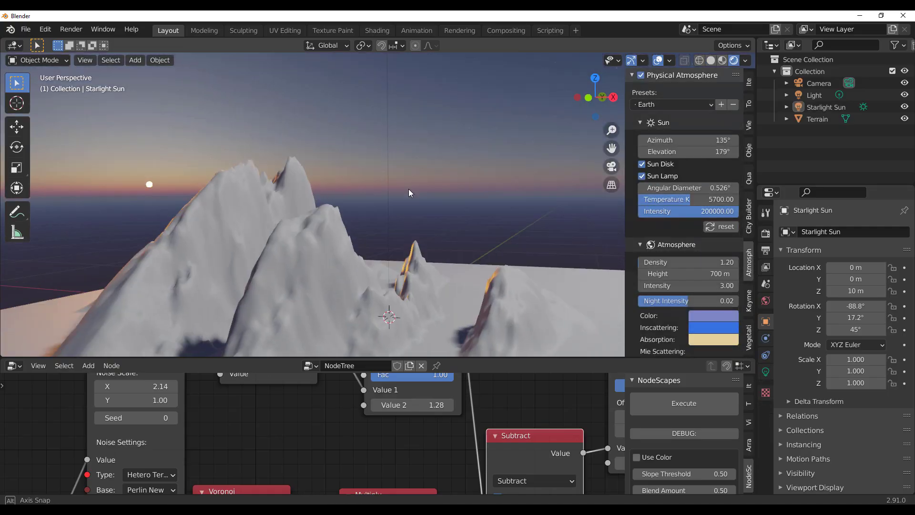
middle_click_drag(409, 193, 453, 216)
left_click_drag(668, 286, 669, 286)
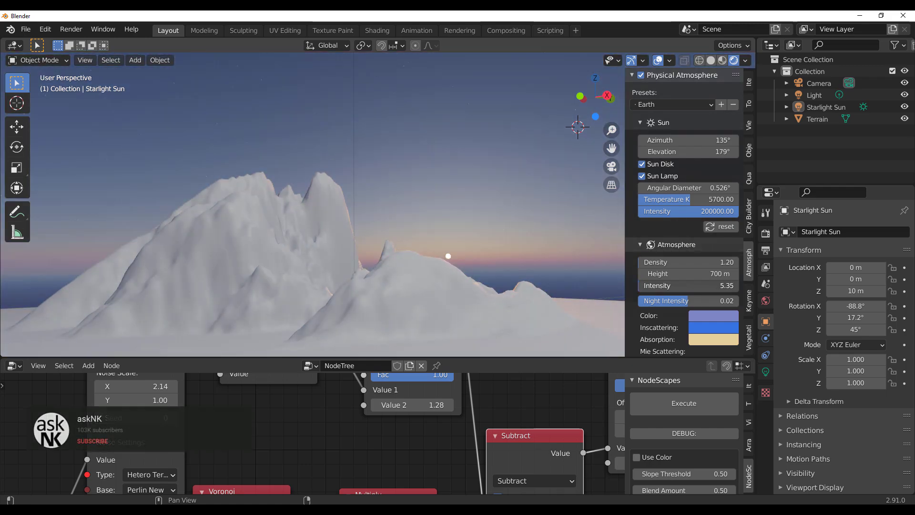
mouse_move(672, 152)
left_mouse_down()
mouse_move(686, 152)
mouse_move(674, 152)
left_mouse_up()
mouse_move(674, 141)
left_mouse_down()
mouse_move(683, 141)
mouse_move(670, 141)
mouse_move(667, 152)
left_mouse_up()
Step: Set the Edge Fade Radius to 1.67 and apply the Retrowave atmosphere preset
scroll(572, 459, "down", 3)
middle_click_drag(612, 456, 519, 436)
mouse_move(451, 444)
left_mouse_down()
mouse_move(489, 444)
mouse_move(469, 444)
left_mouse_up()
left_click(658, 152)
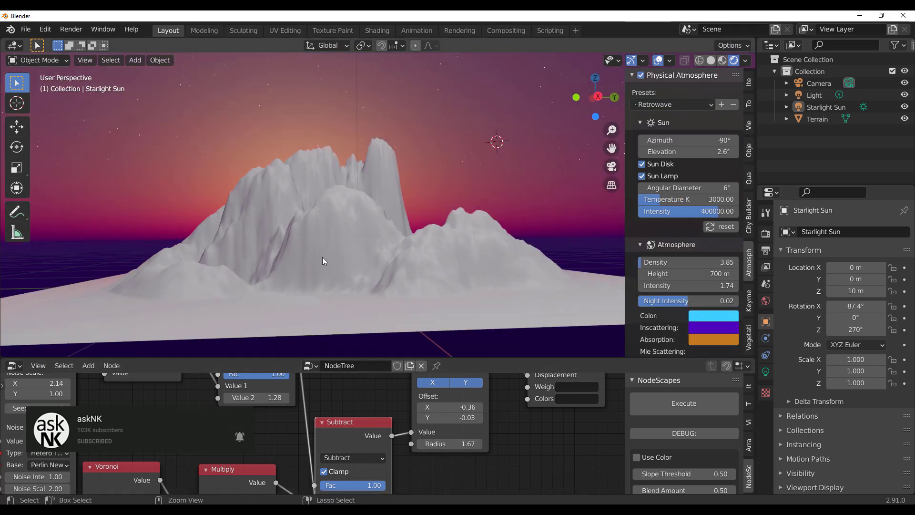